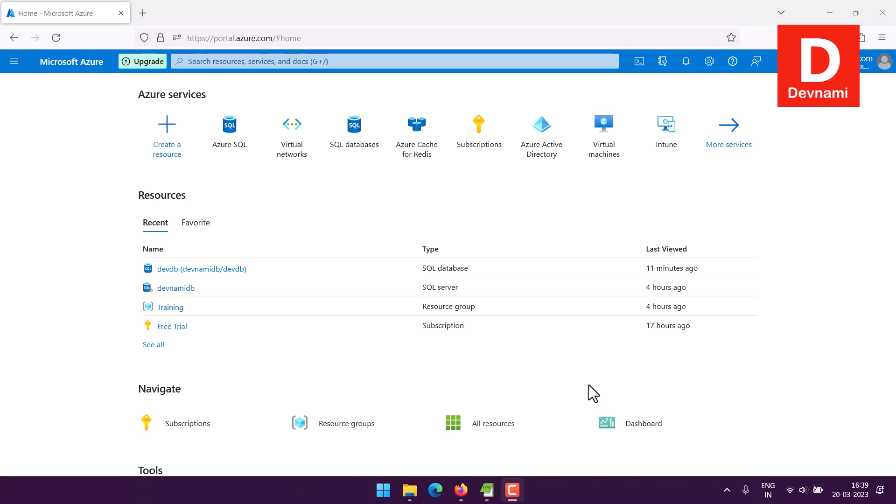
Search Google for 'heidisql' in a new tab and open the heidisql.com site.
left_click(142, 17)
type("heidi")
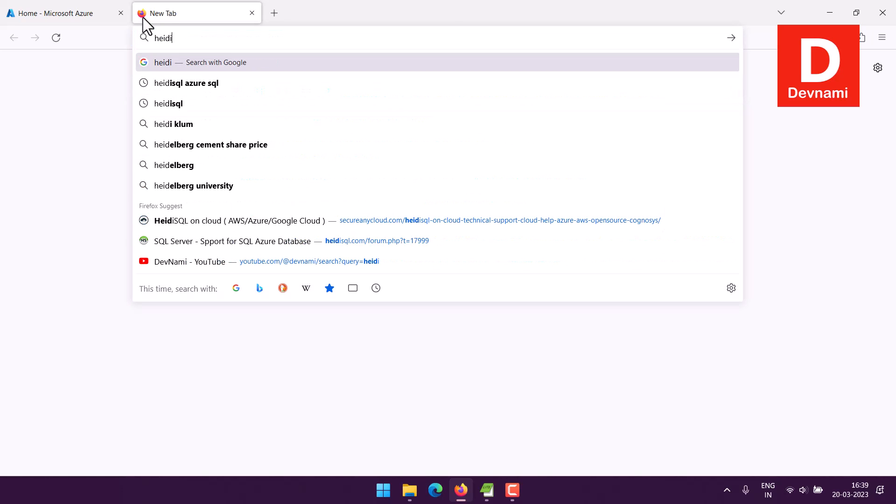
type("sql")
key("Return")
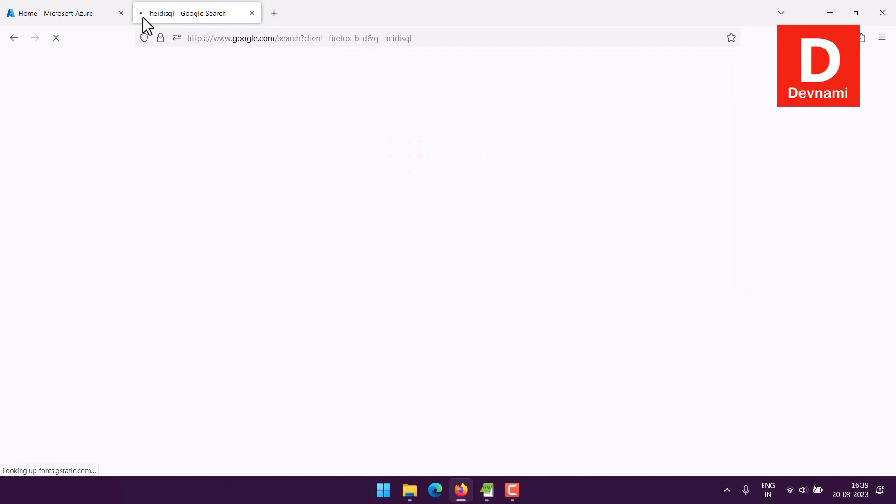
left_click(159, 196)
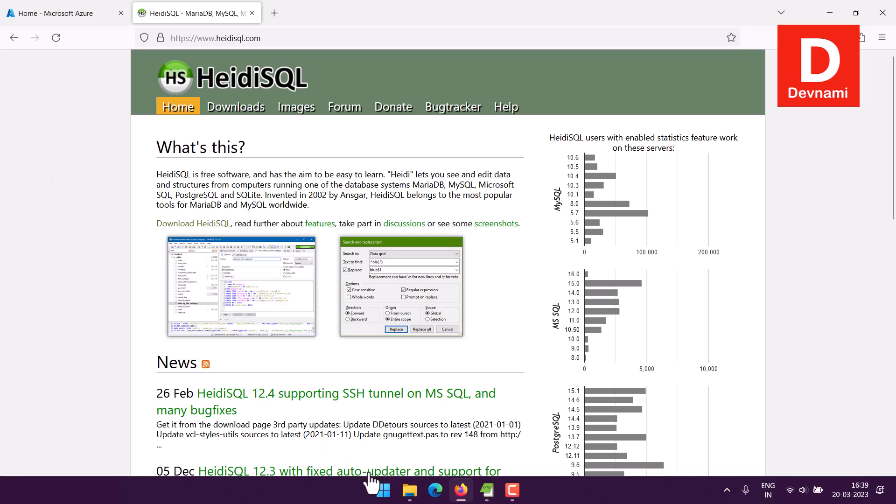
Launch heidisql.exe from its portable folder and move the Session manager dialog aside.
left_click(409, 490)
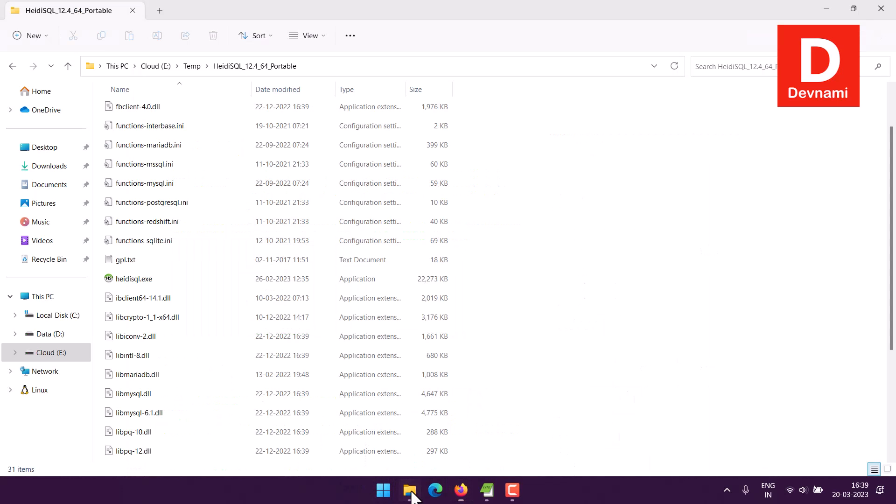
double_click(154, 278)
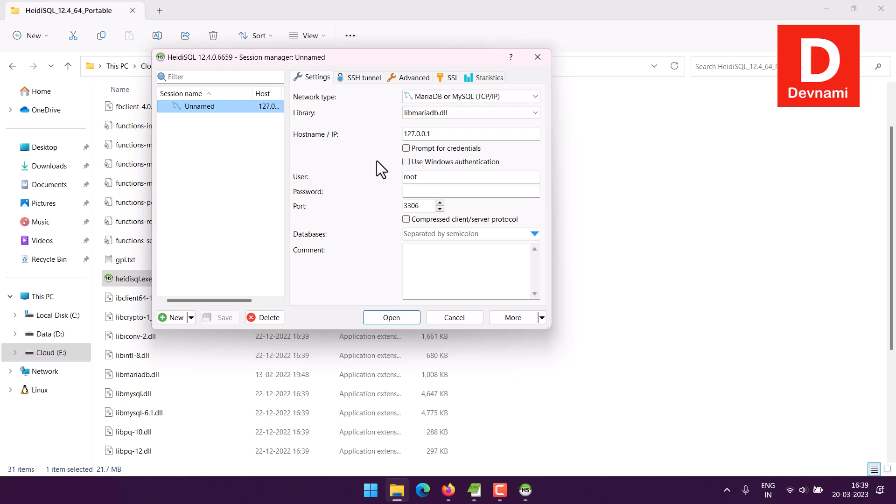
left_click_drag(367, 55, 519, 83)
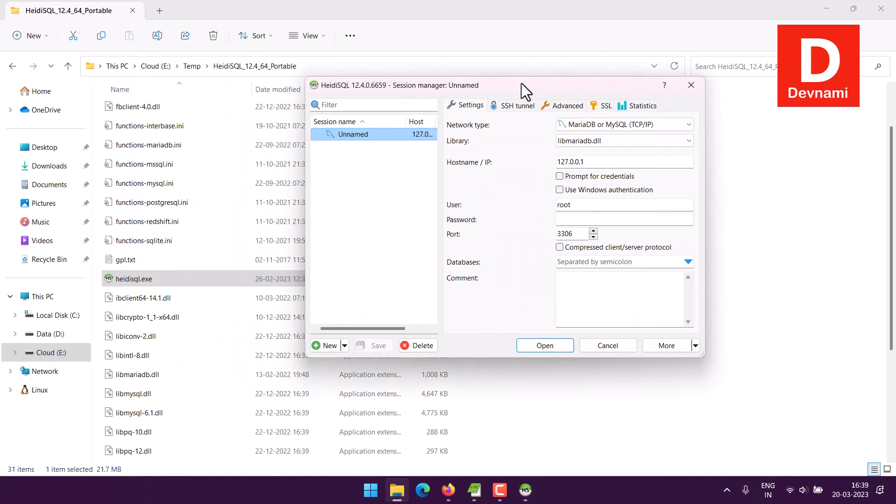
Bring Firefox back to the Azure portal home tab.
mouse_move(450, 488)
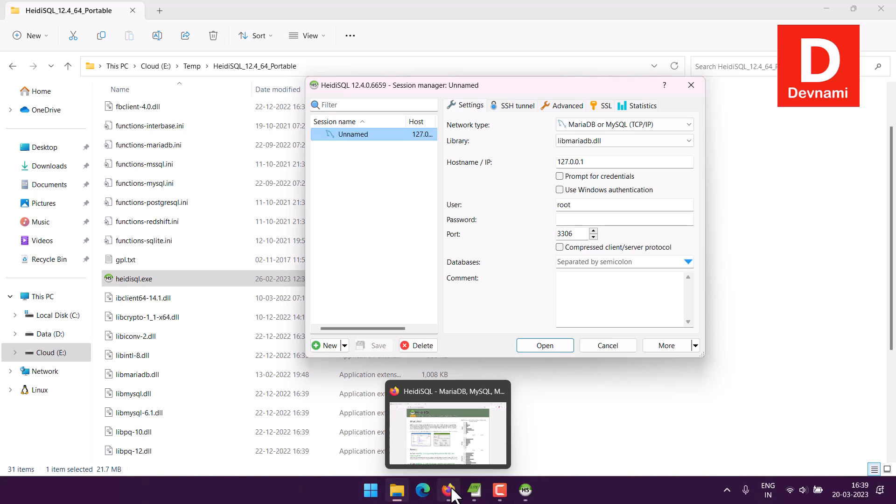
left_click(450, 490)
left_click(88, 15)
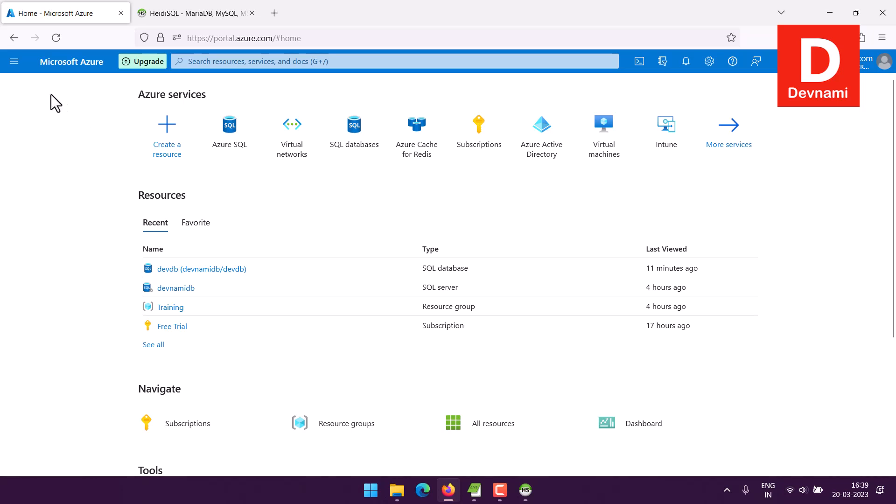
Go to All services, filter to the Databases category, and choose Azure SQL.
left_click(14, 61)
left_click(40, 140)
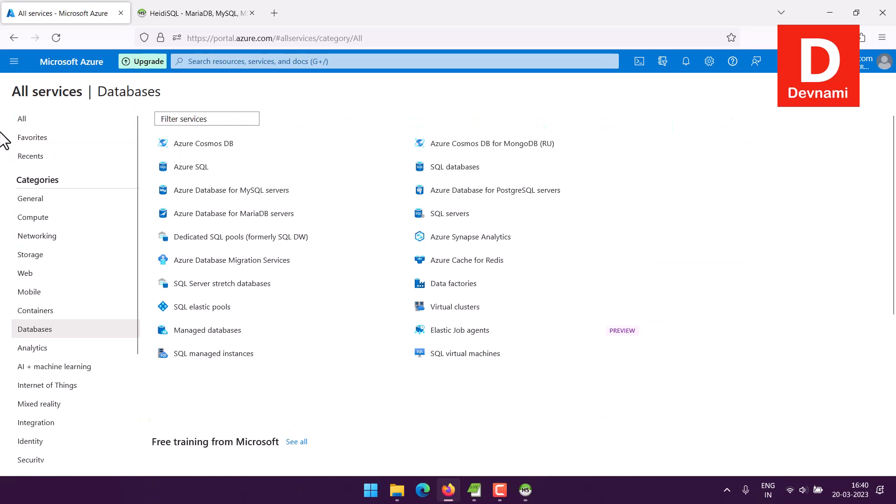
left_click(27, 329)
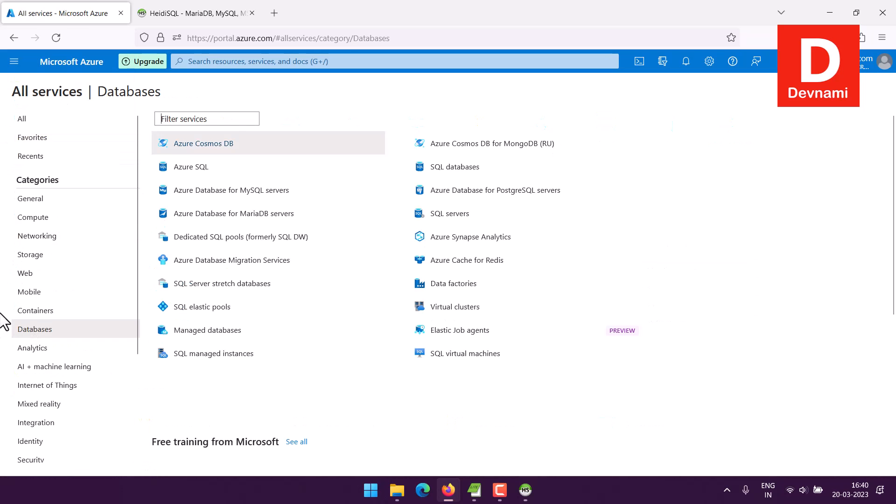
left_click(192, 169)
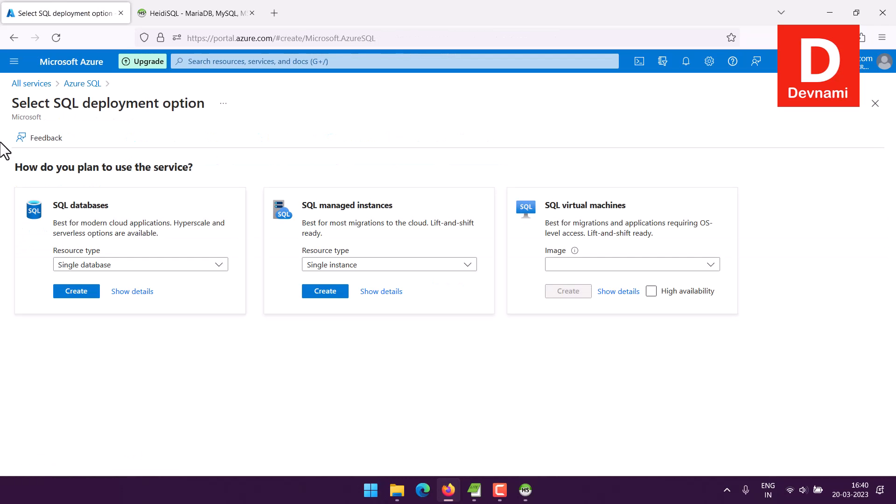
Compare the deployment cards, then create a SQL database with resource type Single database.
left_click(164, 289)
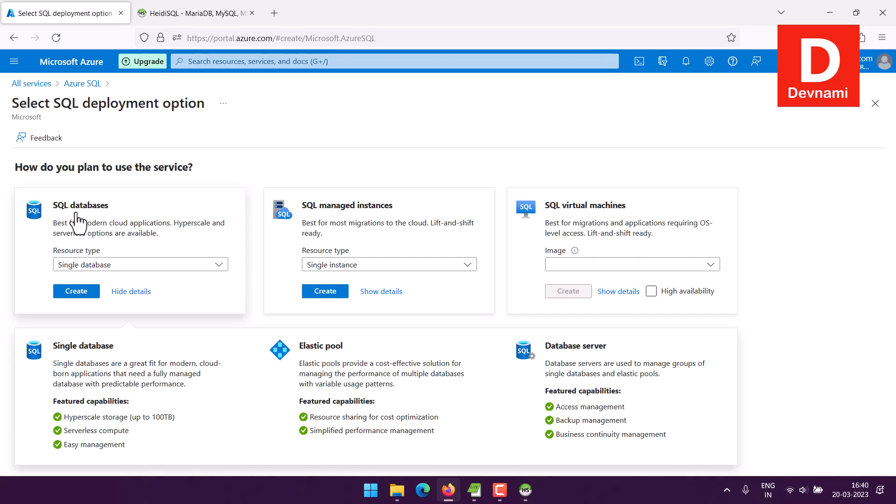
left_click(120, 267)
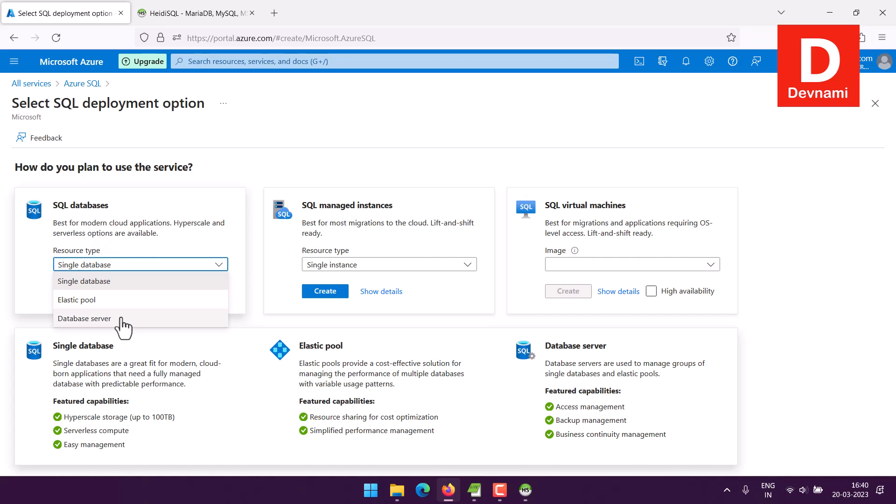
left_click(192, 180)
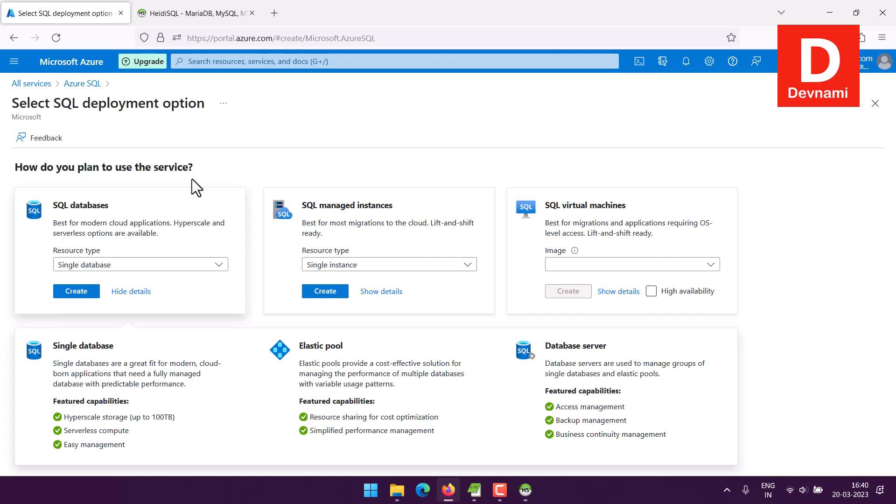
left_click(338, 214)
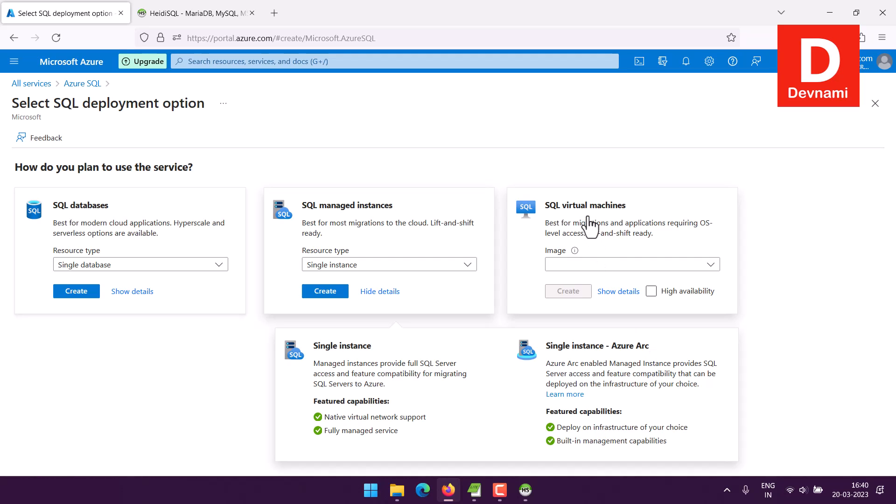
left_click(532, 223)
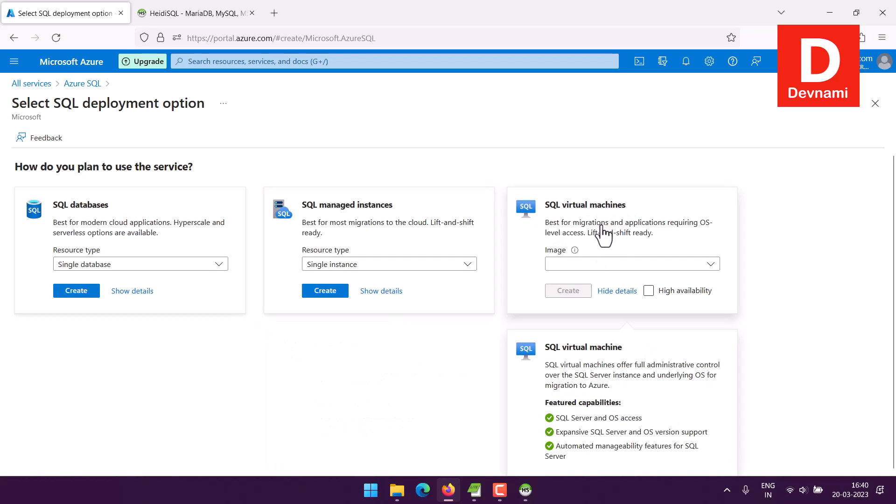
left_click(193, 232)
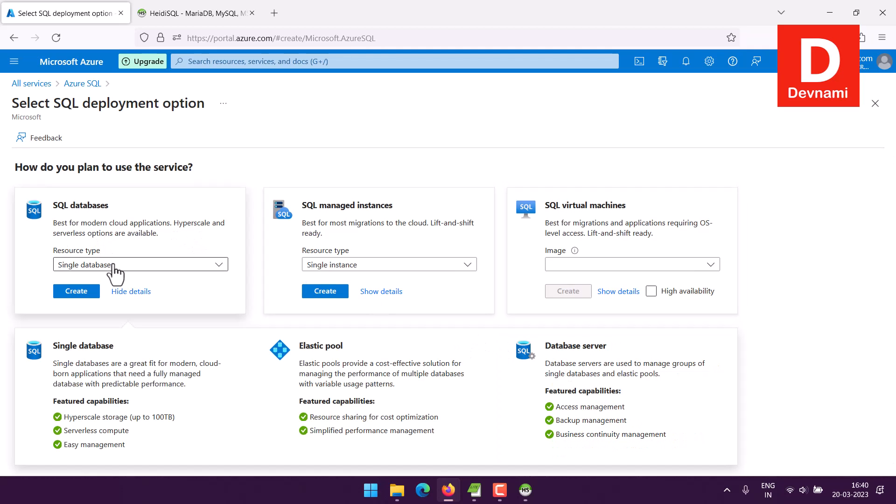
left_click(79, 293)
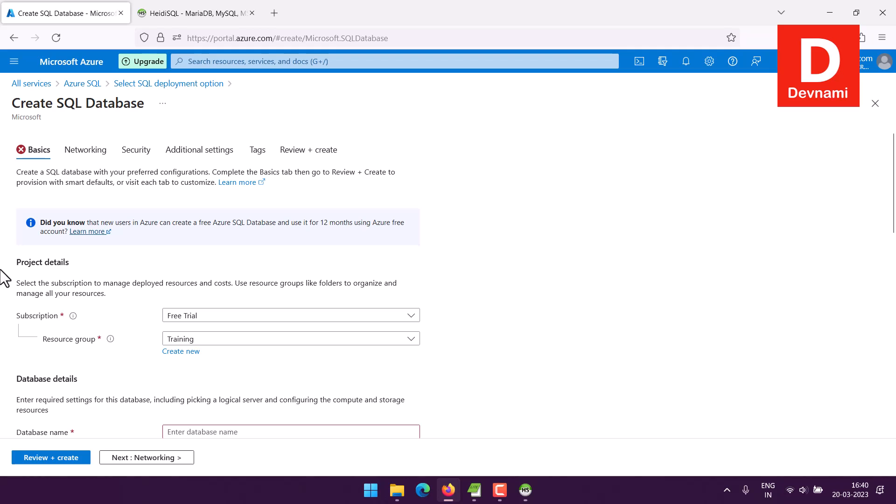
Keep subscription Free Trial and resource group Training for the new database.
left_click(217, 317)
left_click(176, 363)
scroll(147, 304, "down", 3)
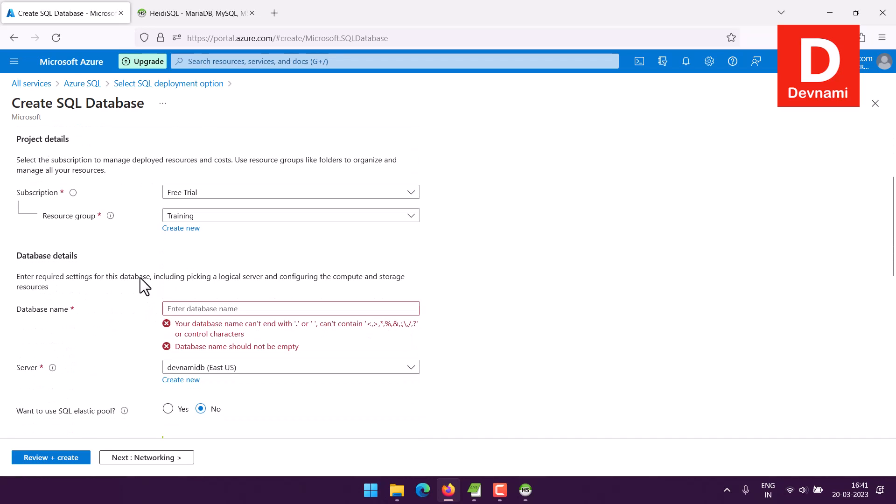
left_click(186, 218)
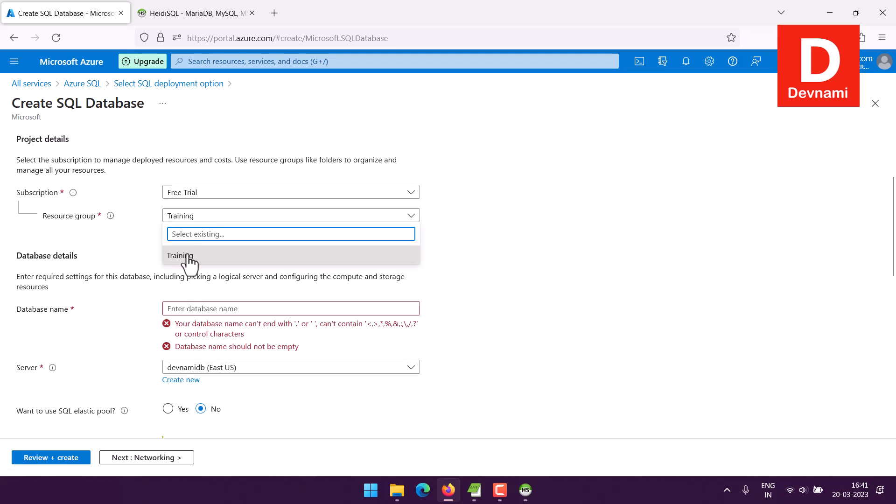
left_click(140, 253)
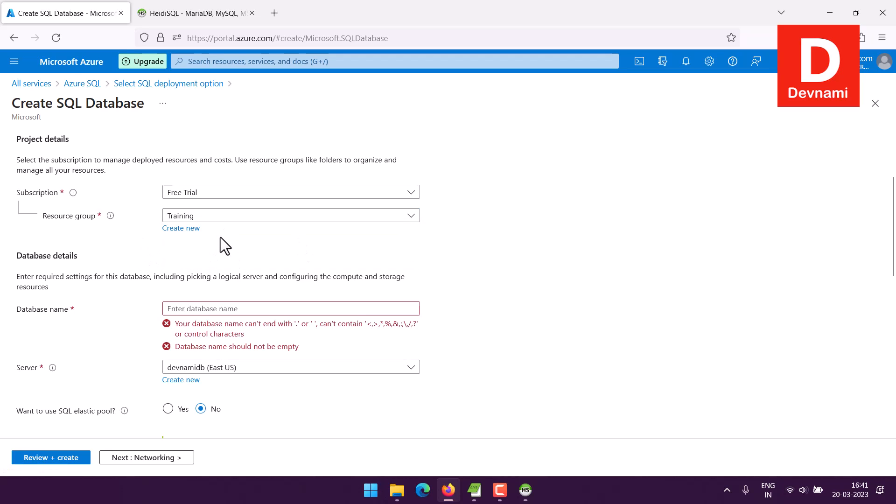
Name the database 'rtttyddss' on server devnamidb and open Configure database.
left_click(190, 308)
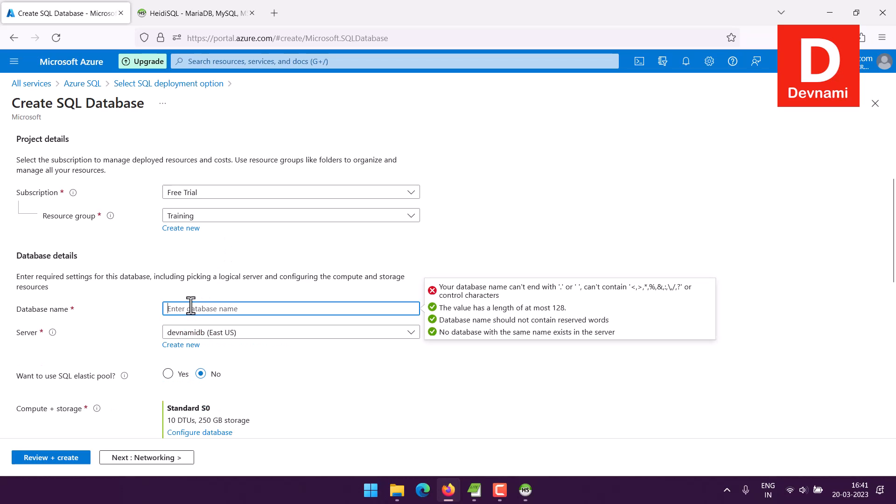
type("rtttyddss")
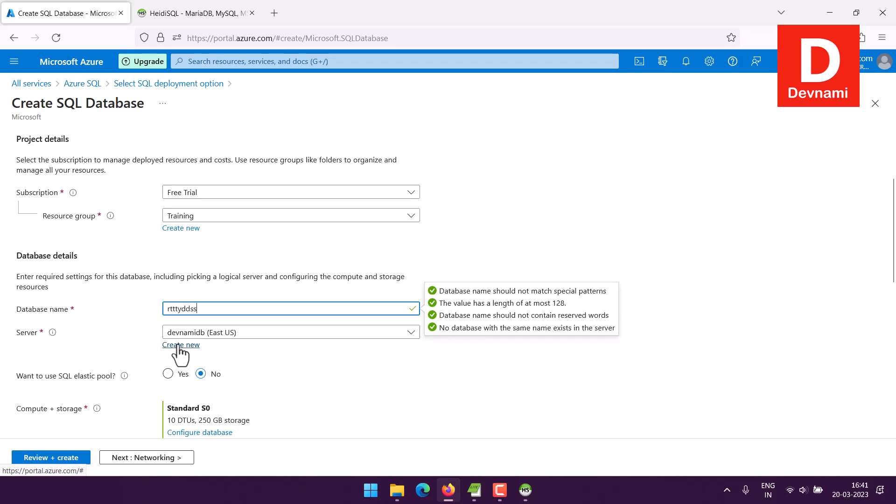
left_click(224, 333)
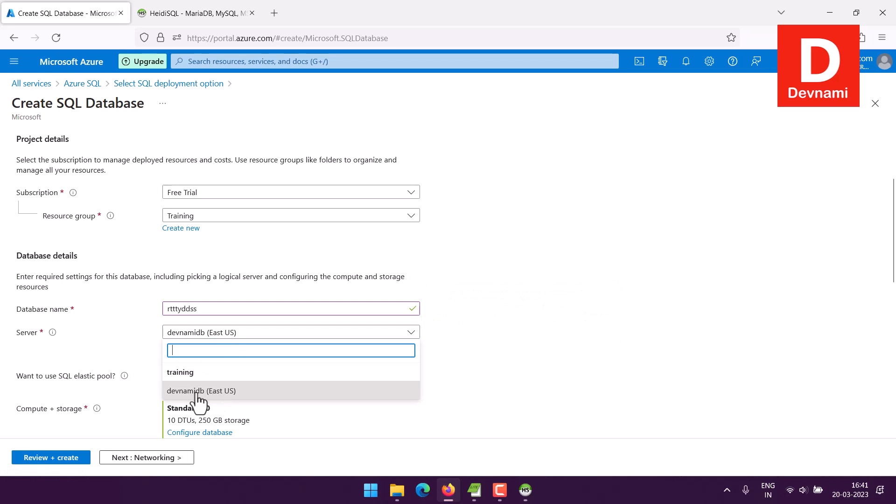
left_click(147, 343)
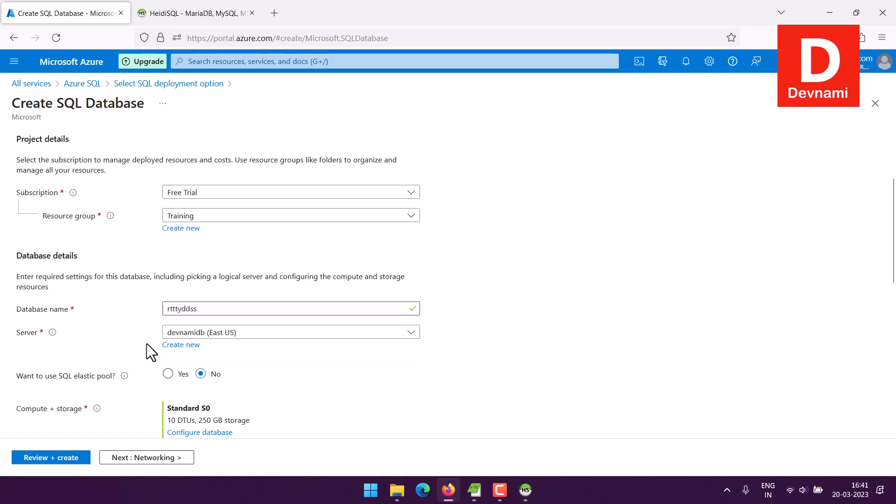
scroll(400, 333, "down", 3)
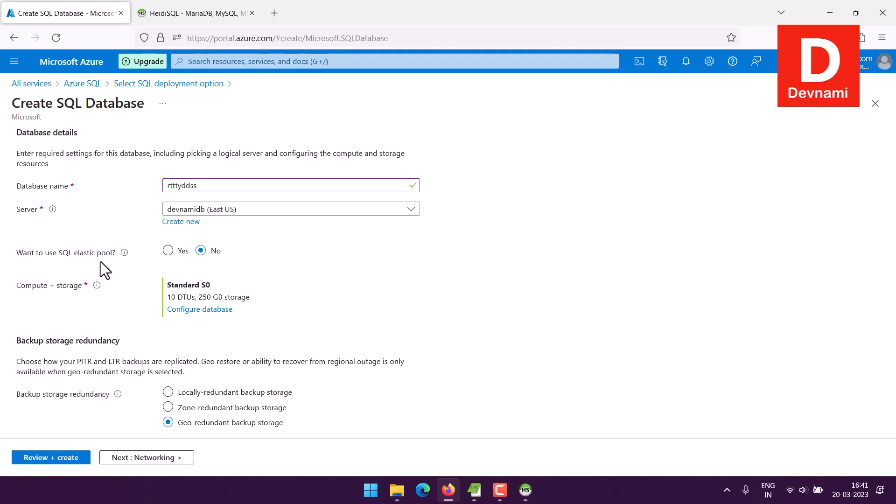
left_click(194, 309)
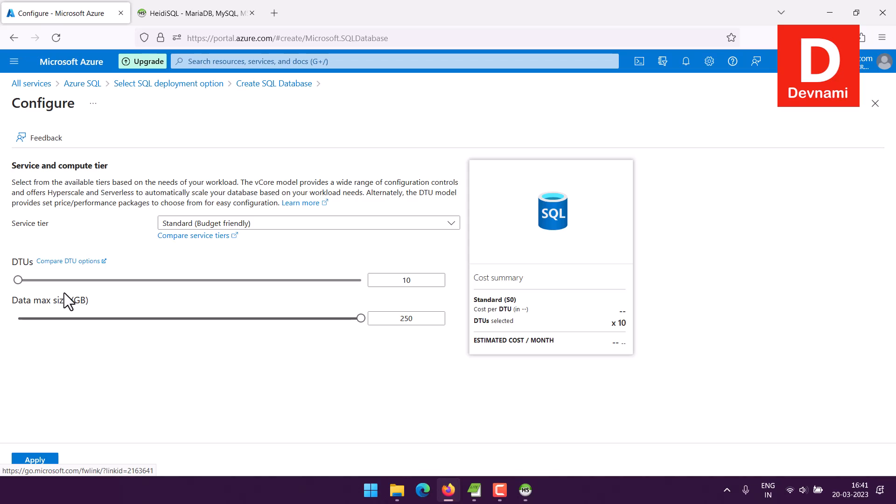
After trying General Purpose and Standard, apply the Basic tier with 2 GB storage.
left_click(226, 223)
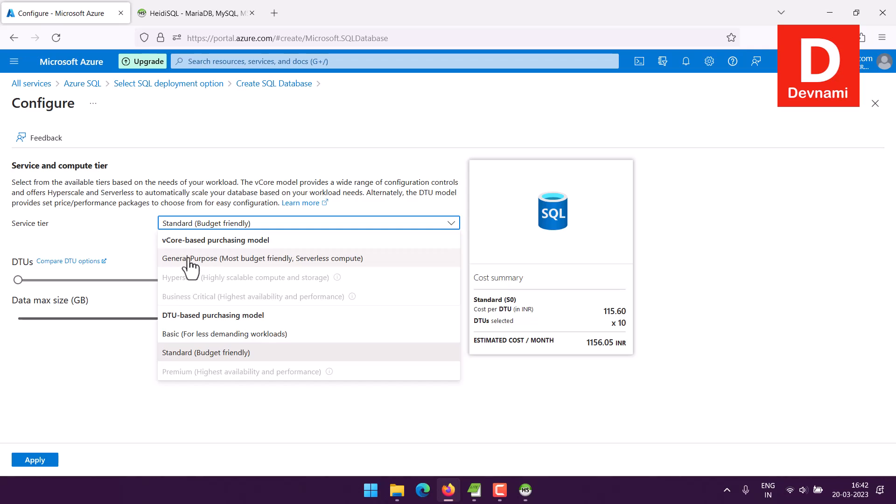
left_click(190, 258)
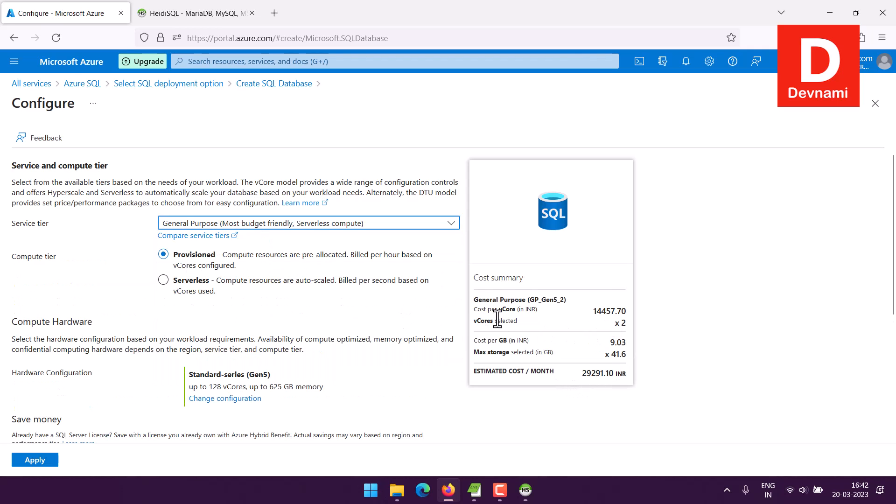
left_click(625, 324)
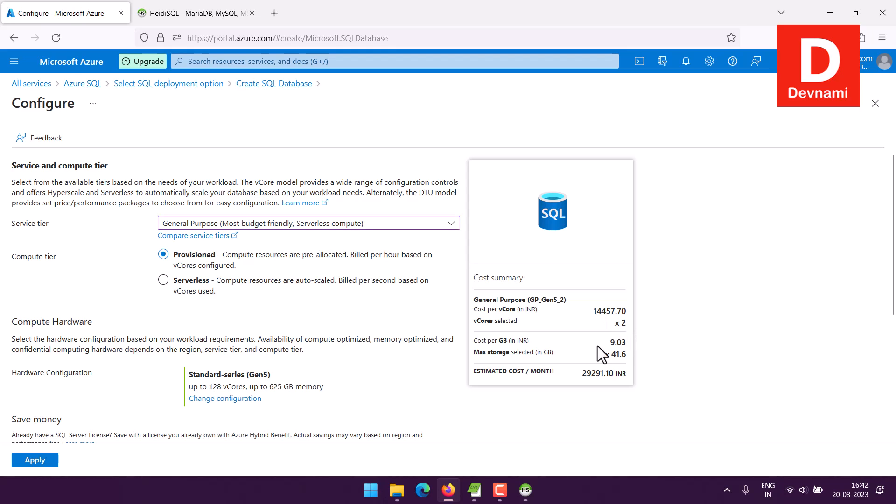
left_click(303, 223)
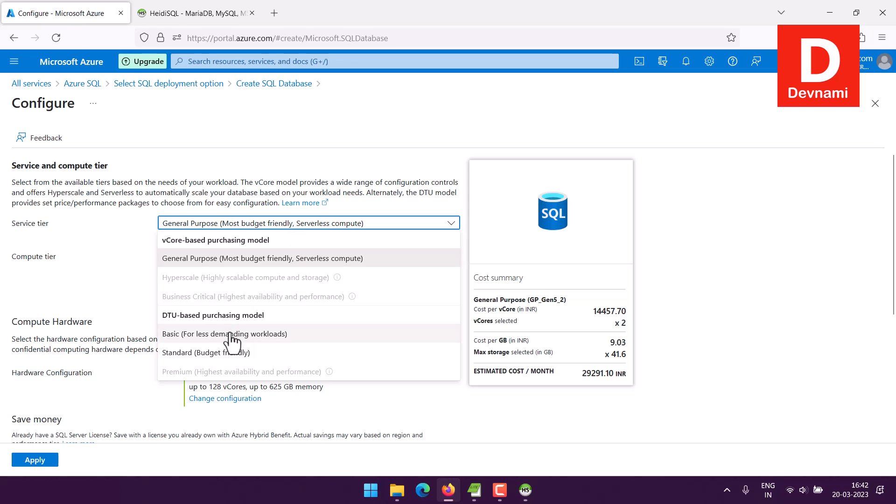
left_click(187, 348)
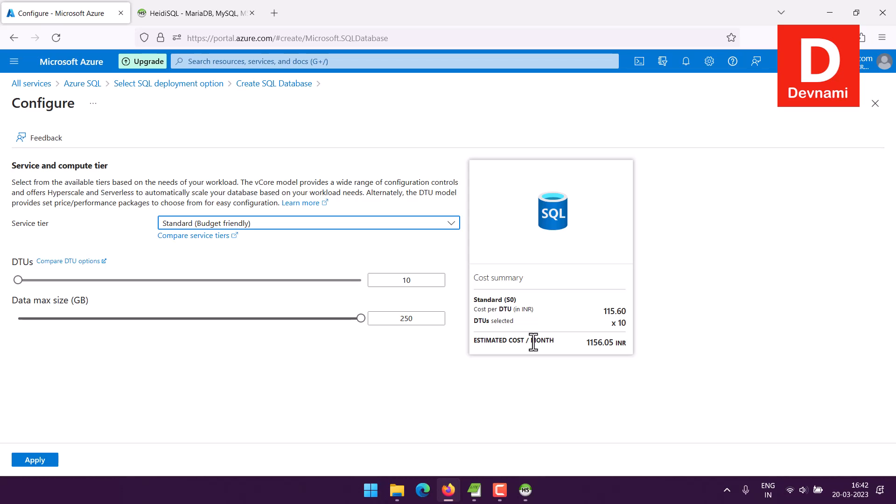
left_click(245, 225)
left_click(140, 333)
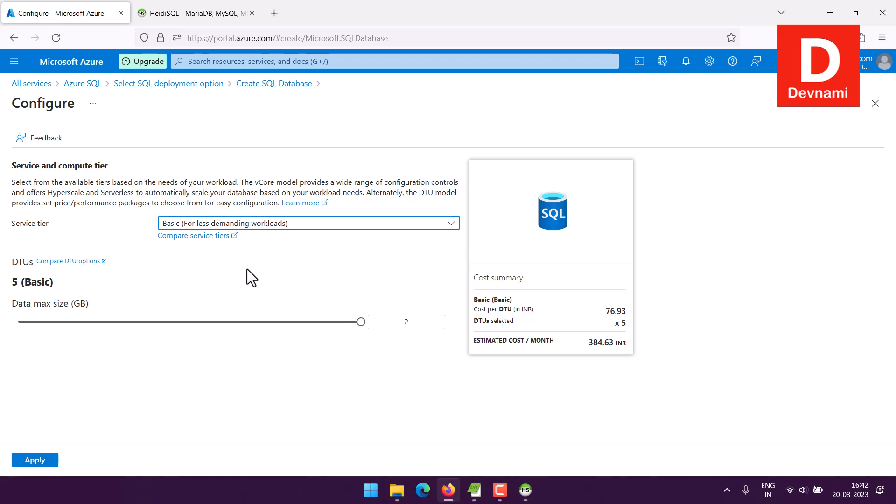
left_click(36, 460)
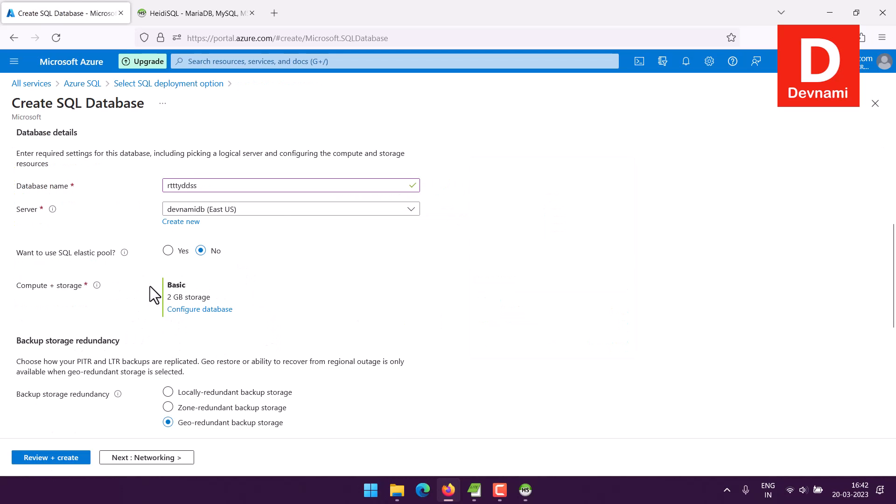
Choose Locally-redundant backup storage and continue to the Networking page.
scroll(149, 287, "down", 3)
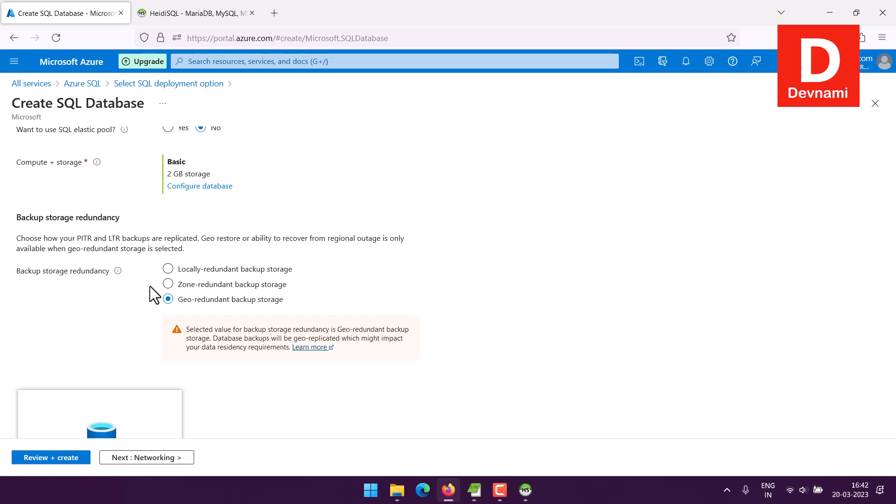
left_click(167, 269)
mouse_move(118, 274)
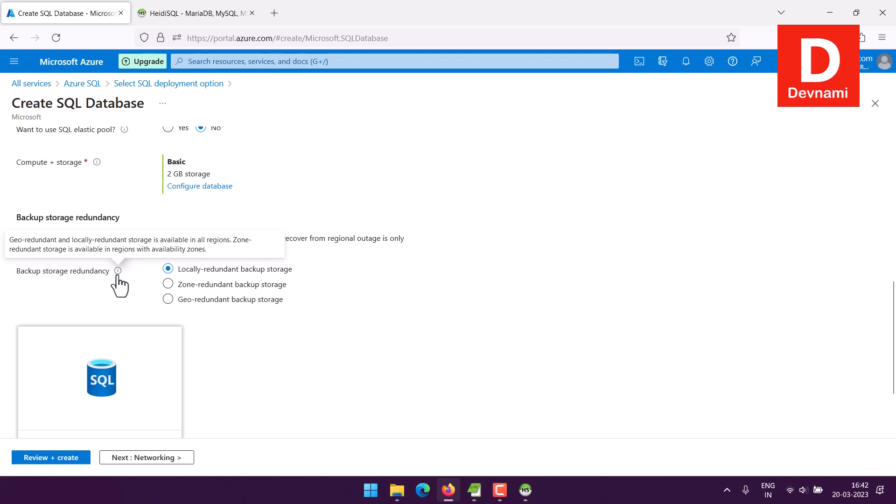
scroll(270, 341, "down", 1)
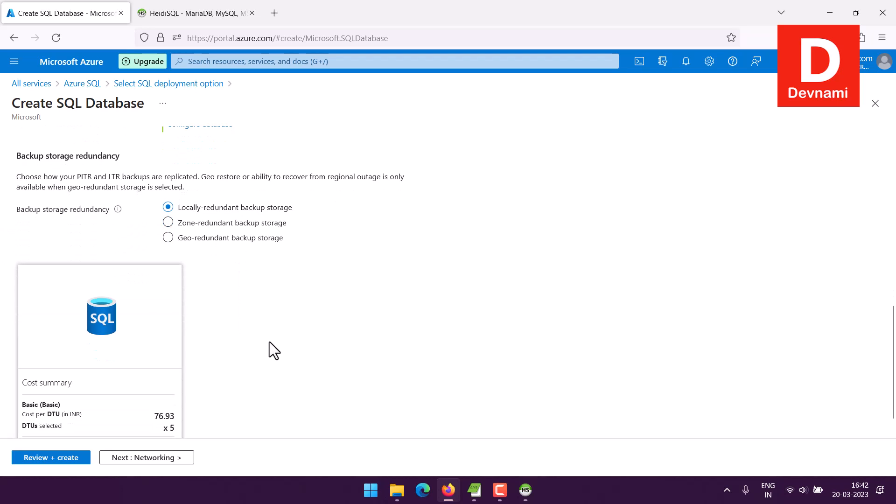
left_click(181, 460)
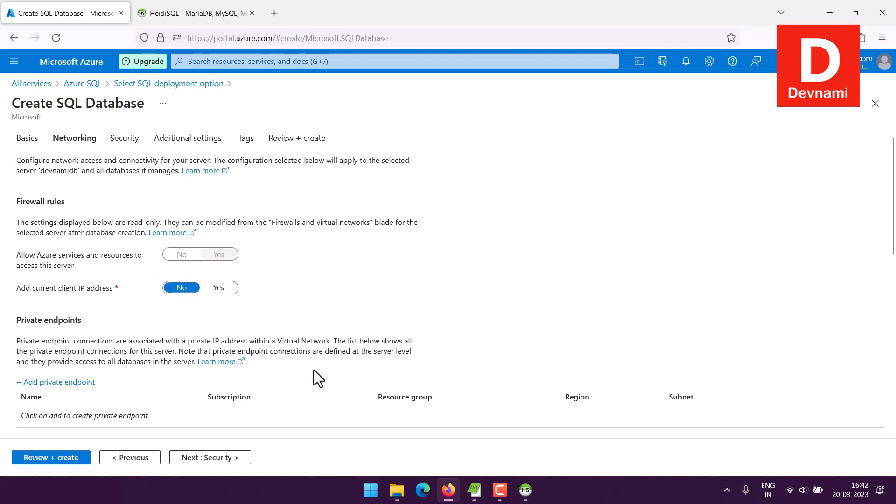
Set Add current client IP address to Yes, then proceed to the Security page.
left_click(218, 293)
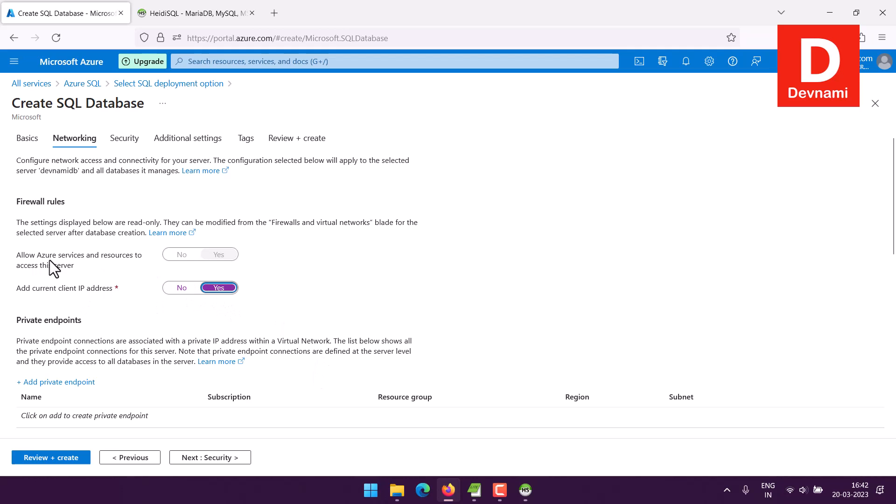
left_click_drag(46, 258, 85, 260)
left_click(83, 261)
scroll(83, 261, "down", 3)
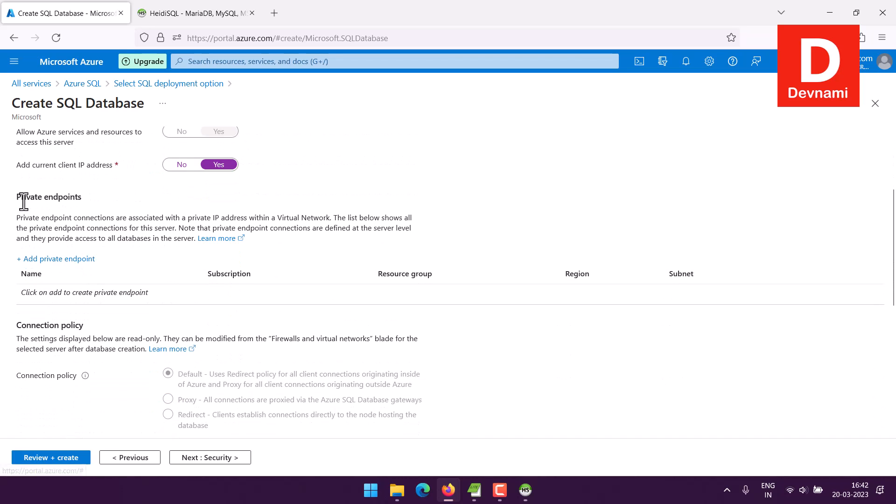
left_click_drag(17, 197, 98, 196)
left_click(99, 196)
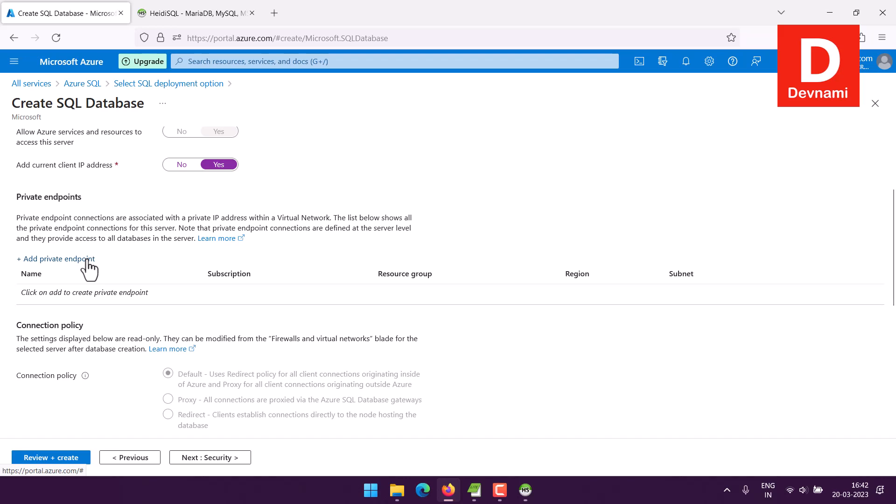
scroll(336, 283, "down", 3)
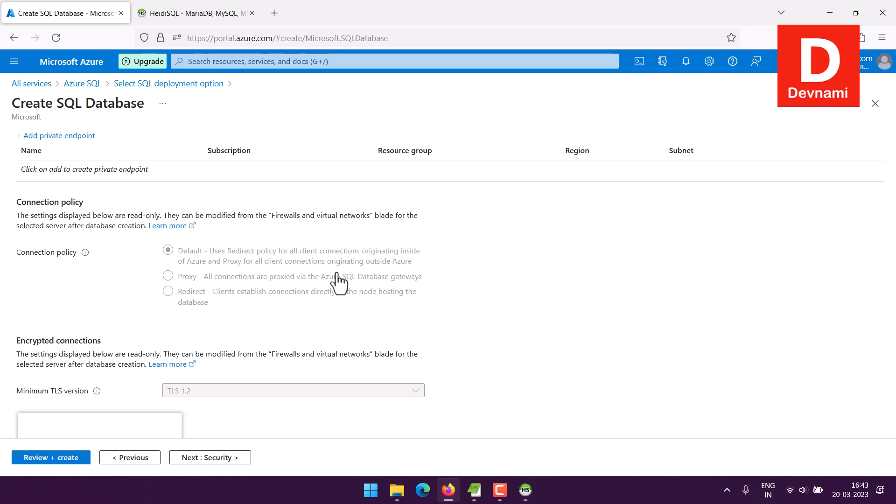
scroll(339, 280, "down", 4)
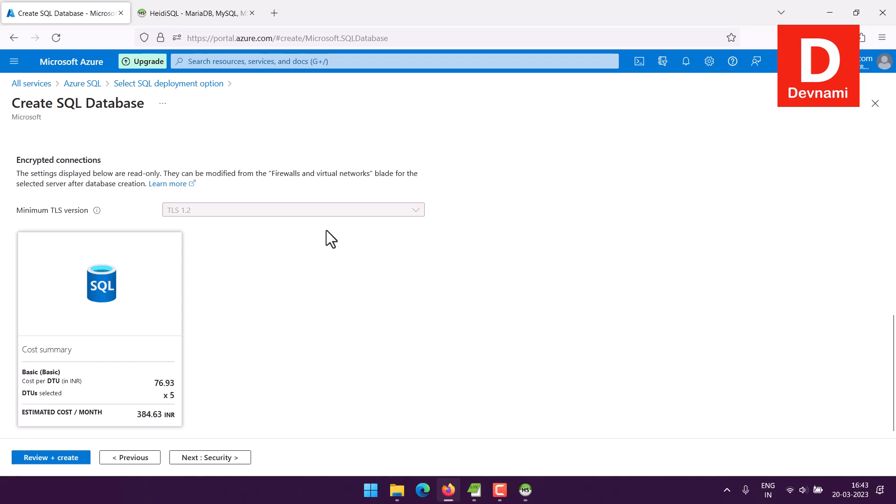
left_click(241, 458)
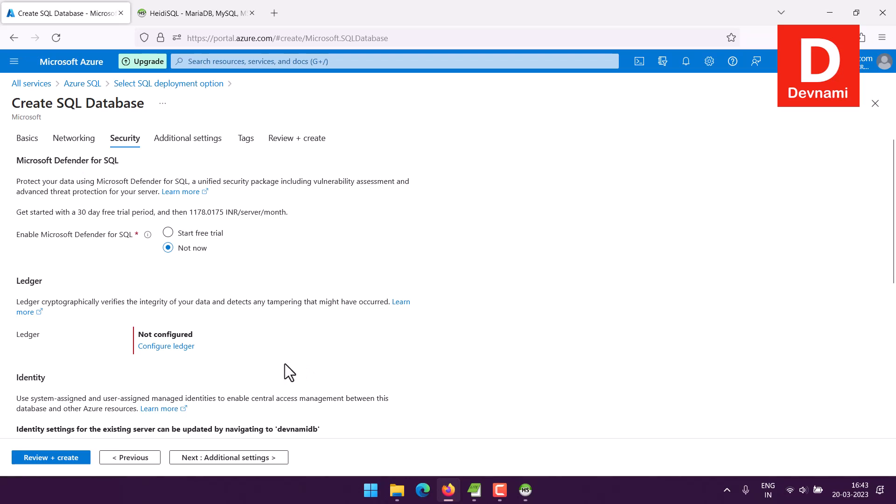
In ledger configuration, try automatic digest storage in Azure Confidential Ledger.
left_click(175, 346)
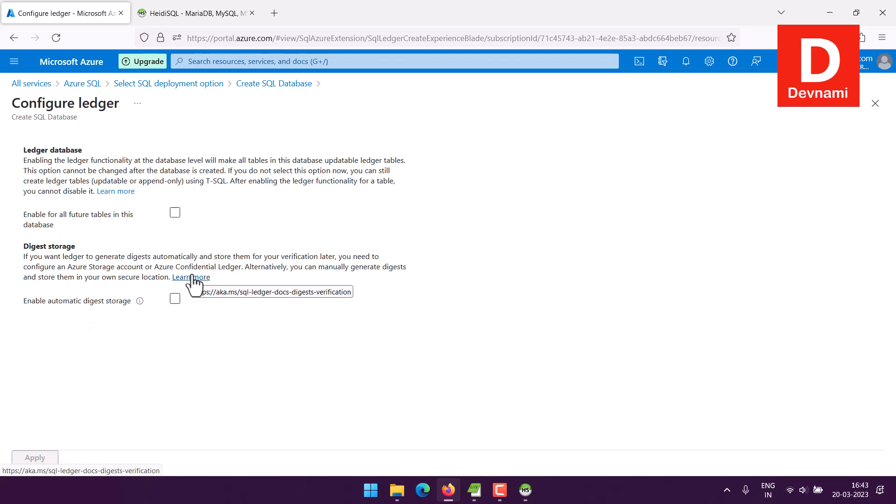
left_click_drag(36, 244, 148, 245)
left_click(149, 245)
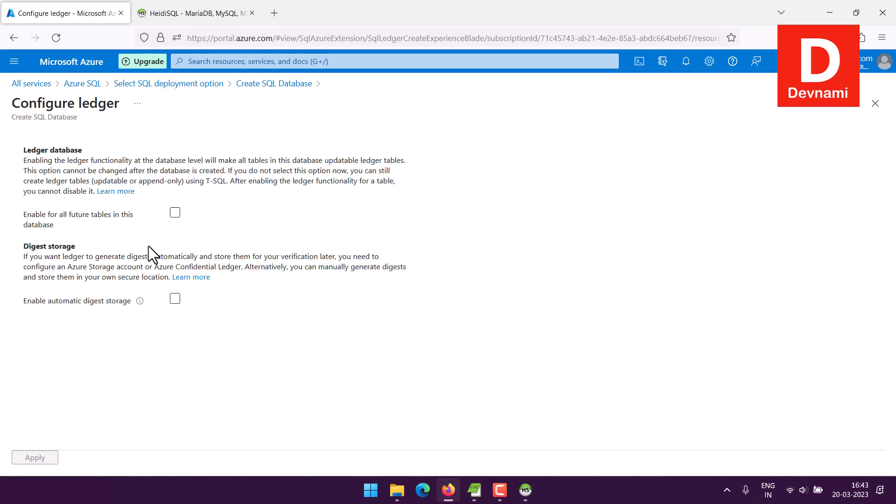
left_click_drag(104, 219, 114, 226)
left_click(113, 226)
left_click(175, 300)
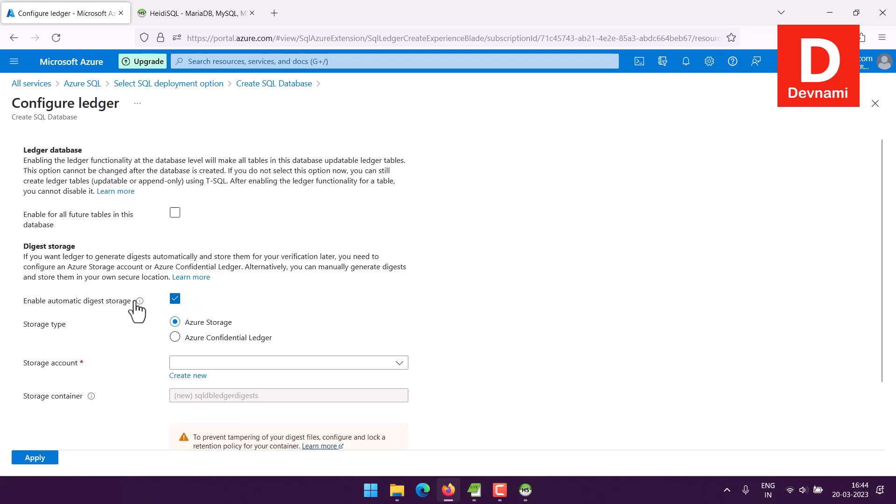
scroll(136, 308, "down", 2)
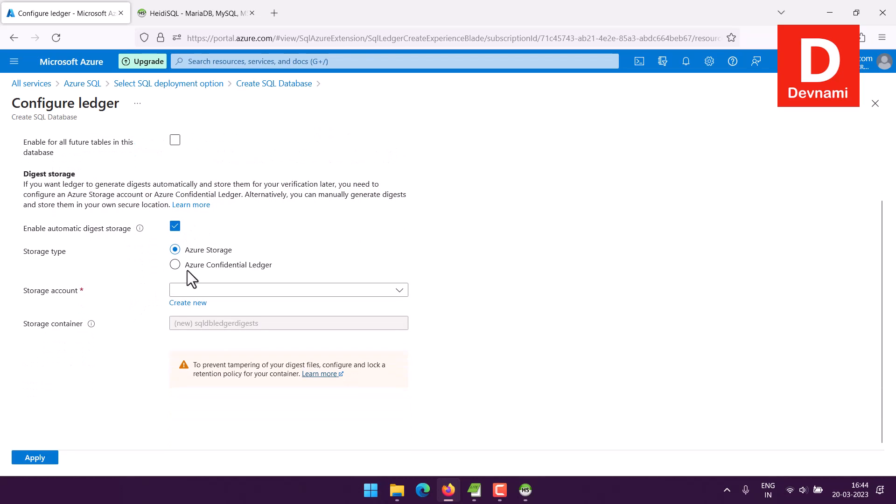
left_click(226, 266)
left_click(253, 360)
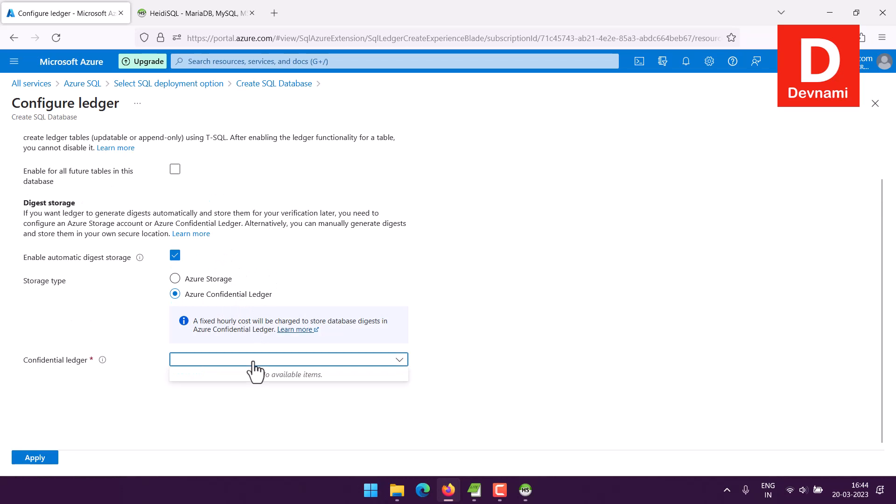
Turn automatic digest storage back off, then leave ledger setup discarding the edits.
left_click(174, 257)
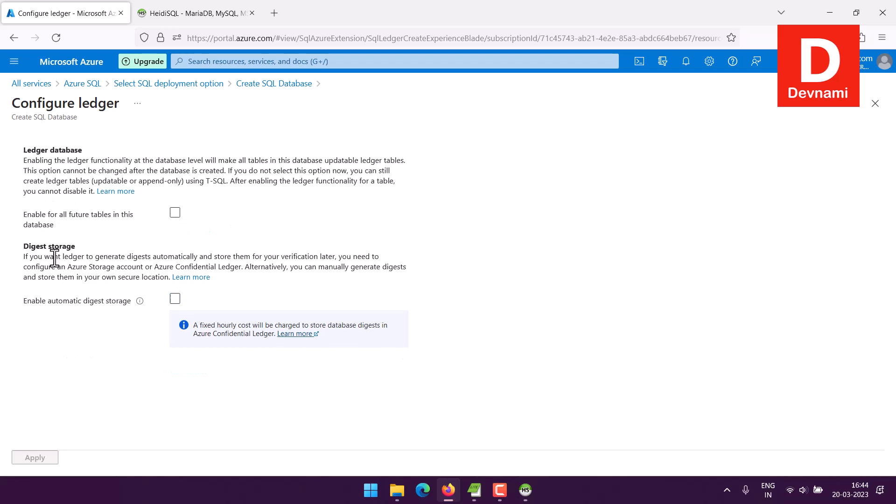
left_click(175, 215)
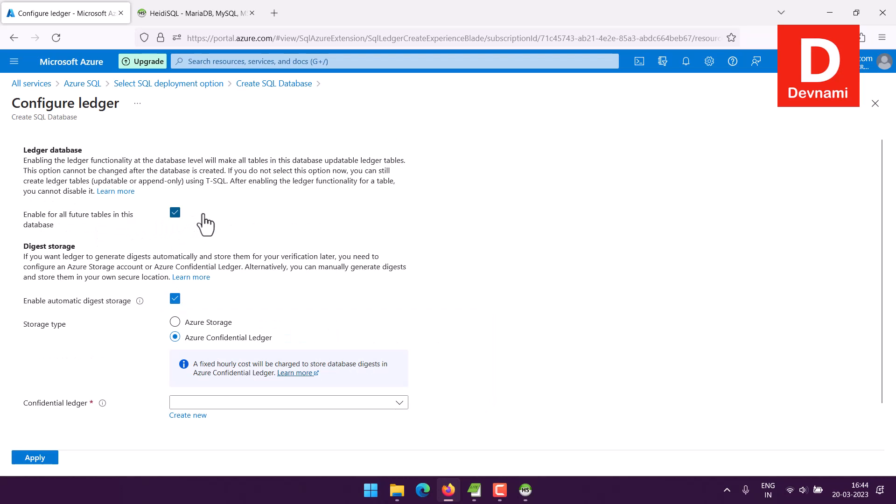
left_click(175, 300)
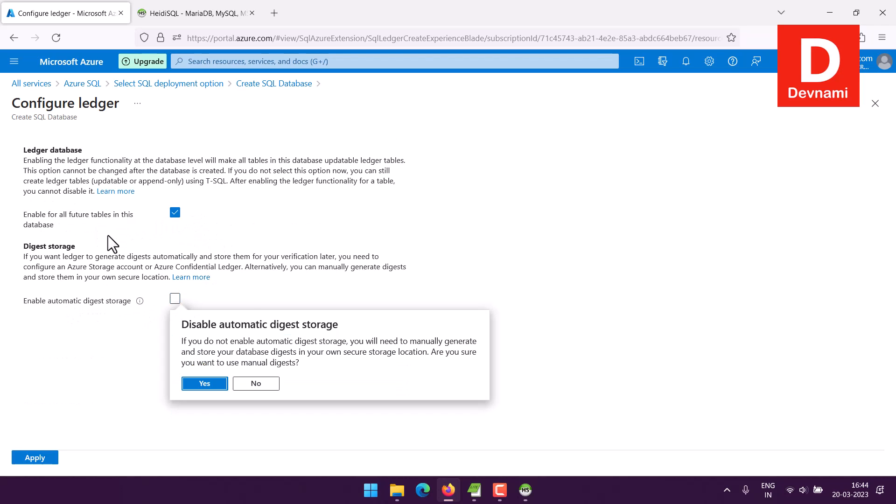
key("Escape")
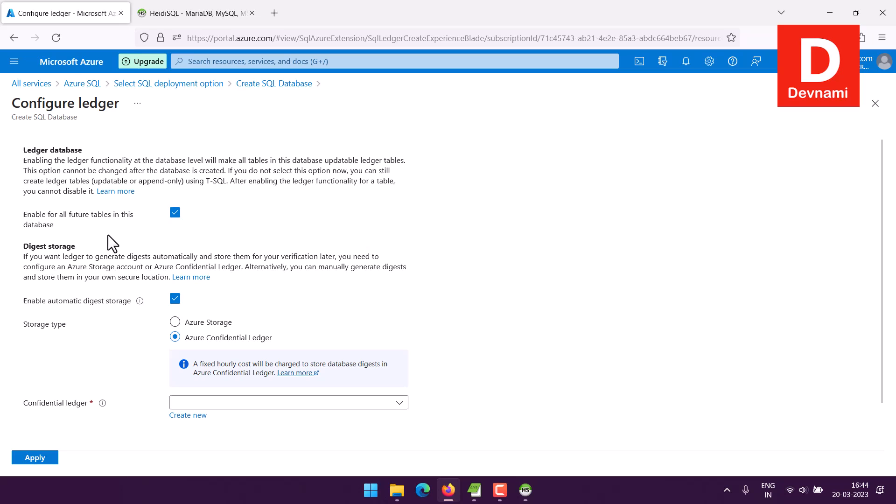
left_click(175, 299)
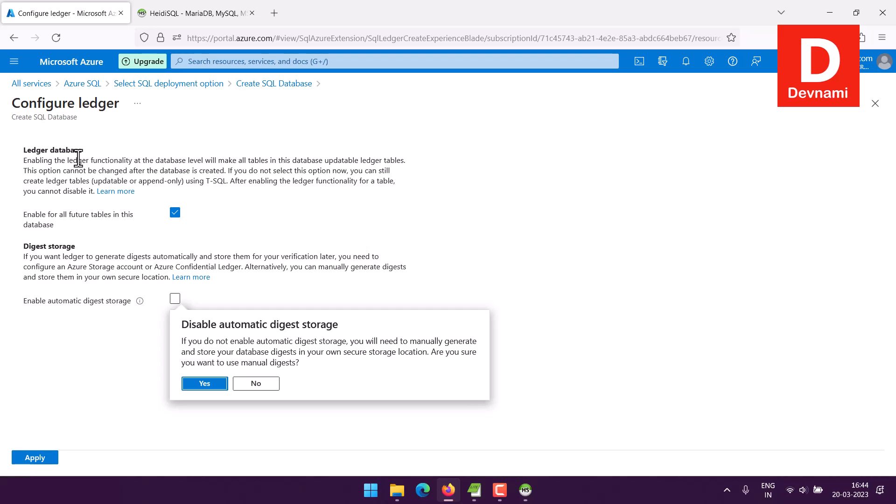
left_click(256, 84)
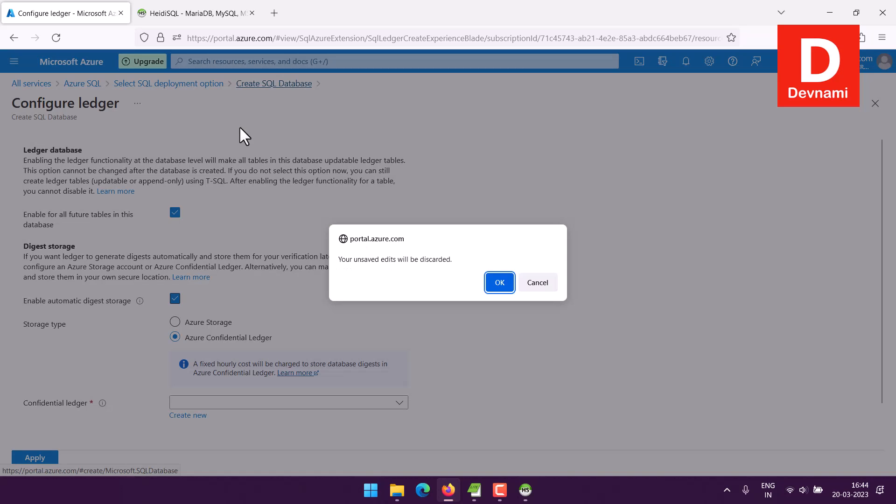
left_click(499, 283)
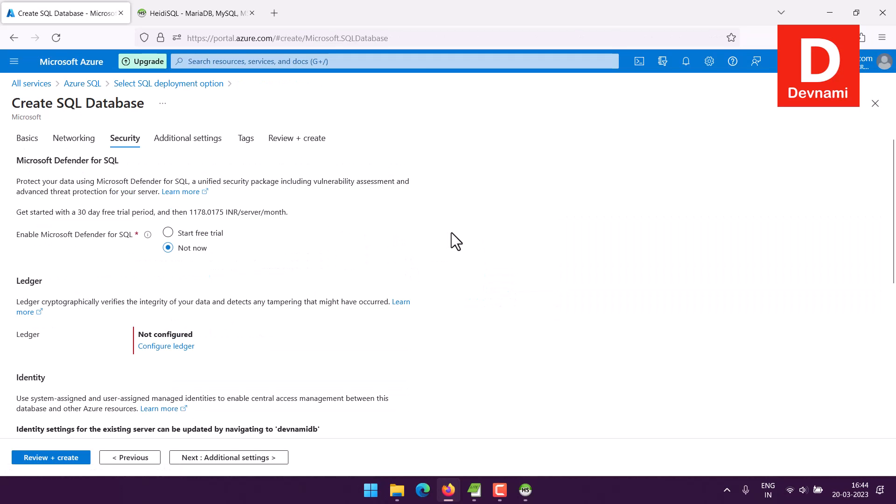
Review the remaining Security options and advance to Additional settings.
scroll(275, 253, "down", 3)
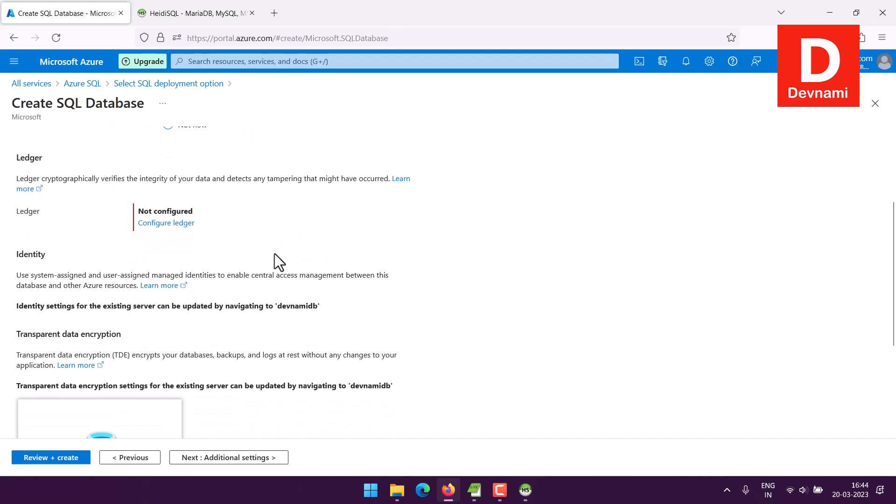
scroll(274, 253, "down", 3)
scroll(279, 262, "down", 1)
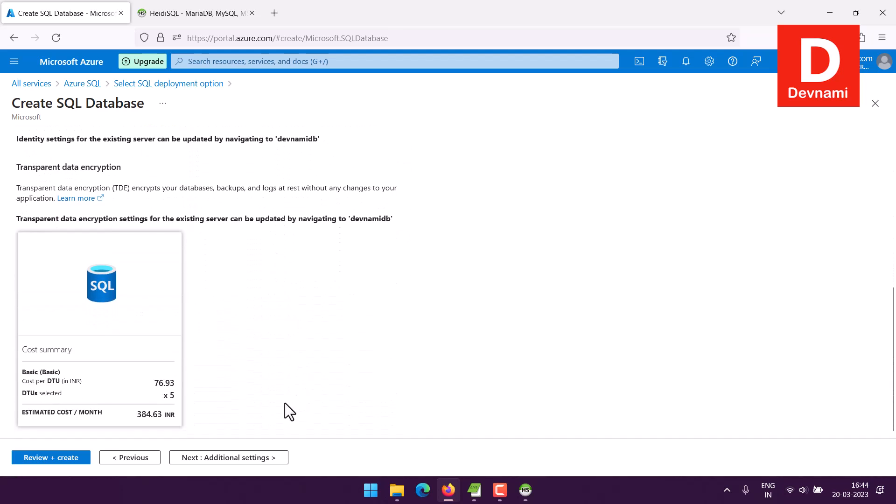
left_click(260, 460)
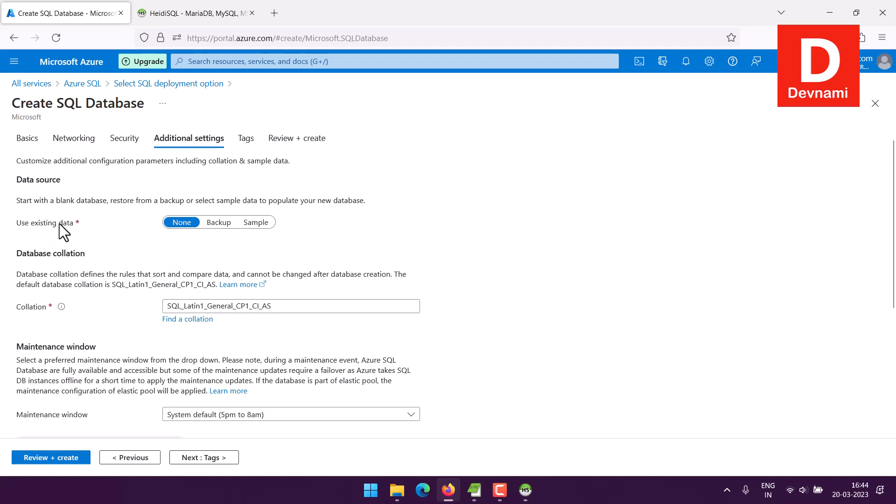
left_click(261, 223)
left_click_drag(31, 273, 127, 270)
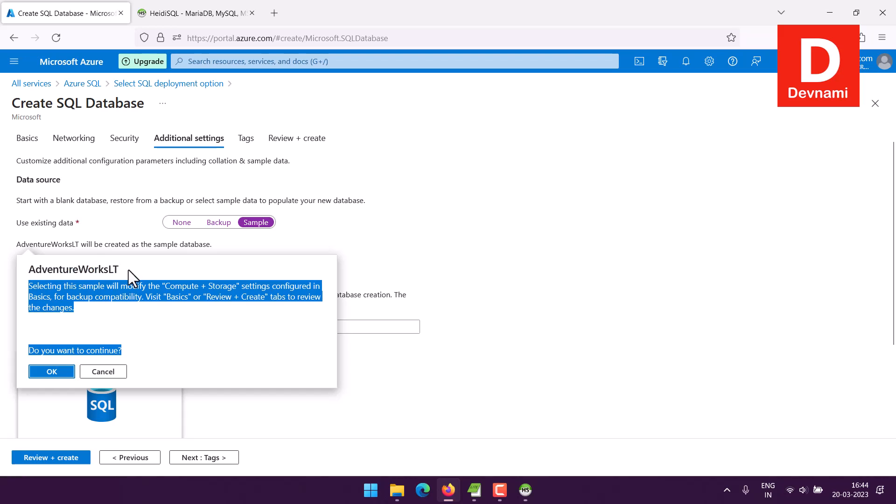
left_click(128, 269)
left_click_drag(69, 274, 130, 270)
left_click(131, 270)
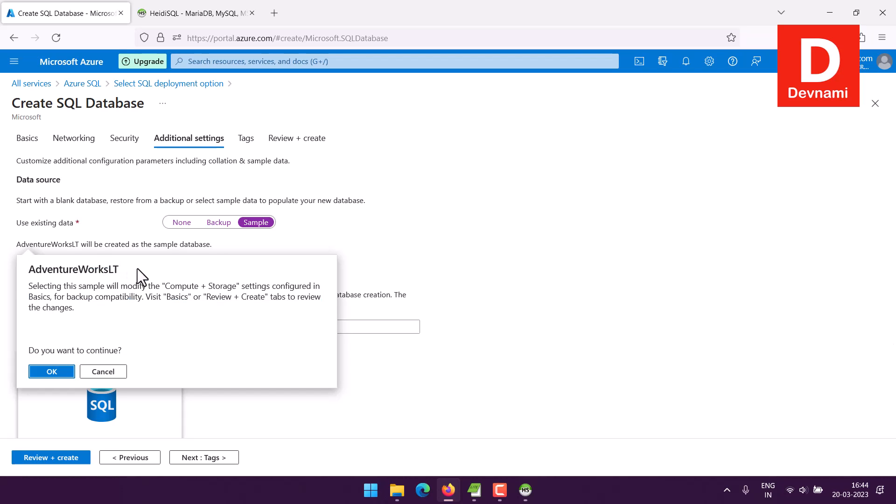
left_click(120, 372)
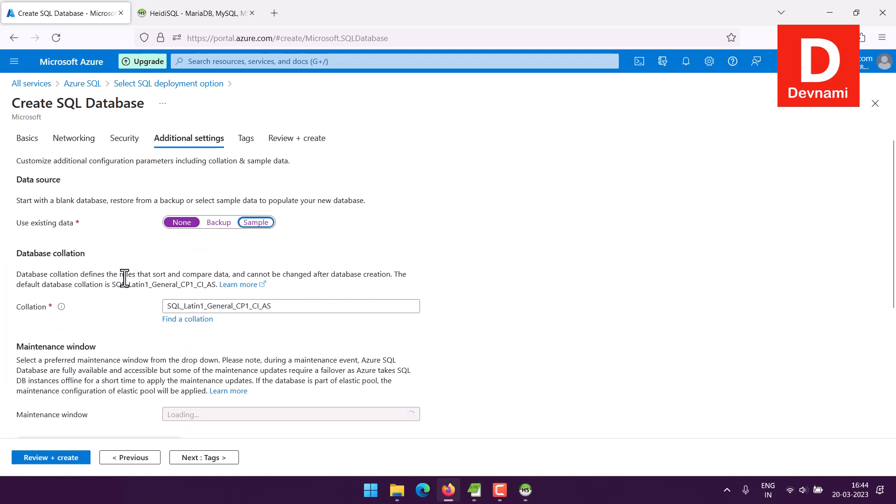
left_click_drag(34, 253, 97, 254)
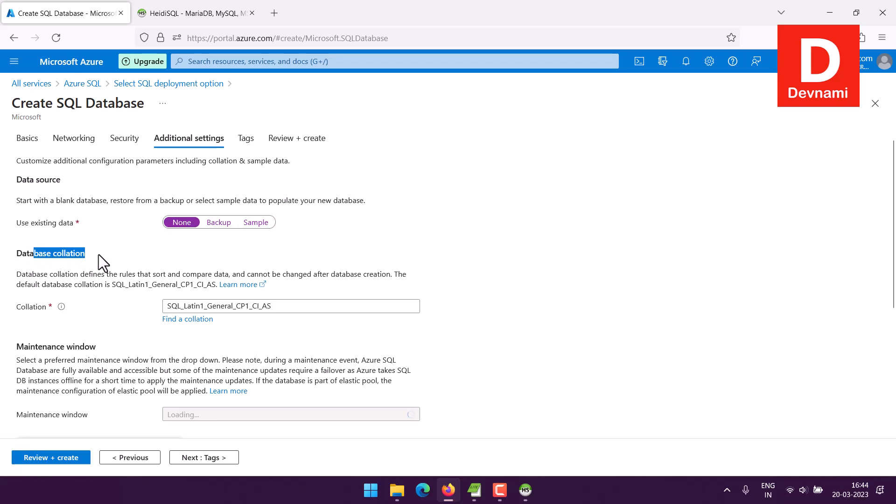
left_click(99, 254)
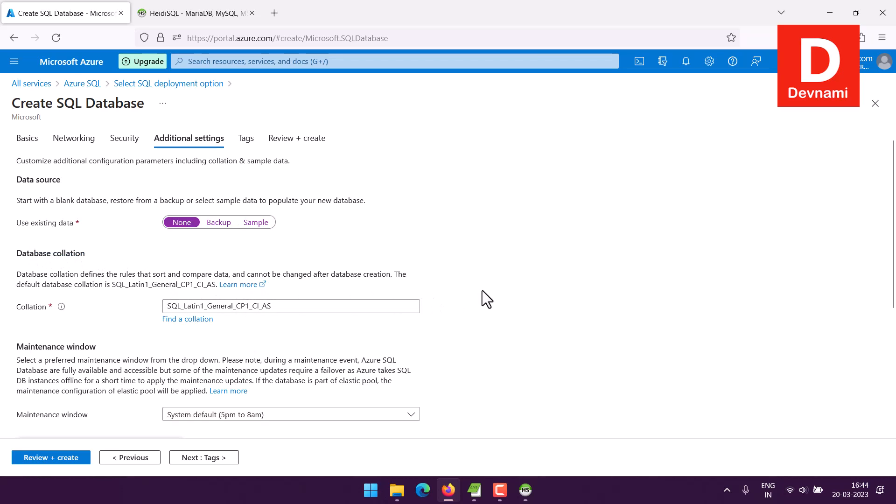
scroll(483, 287, "down", 3)
left_click_drag(20, 229, 166, 237)
left_click(110, 222)
left_click_drag(228, 250, 281, 273)
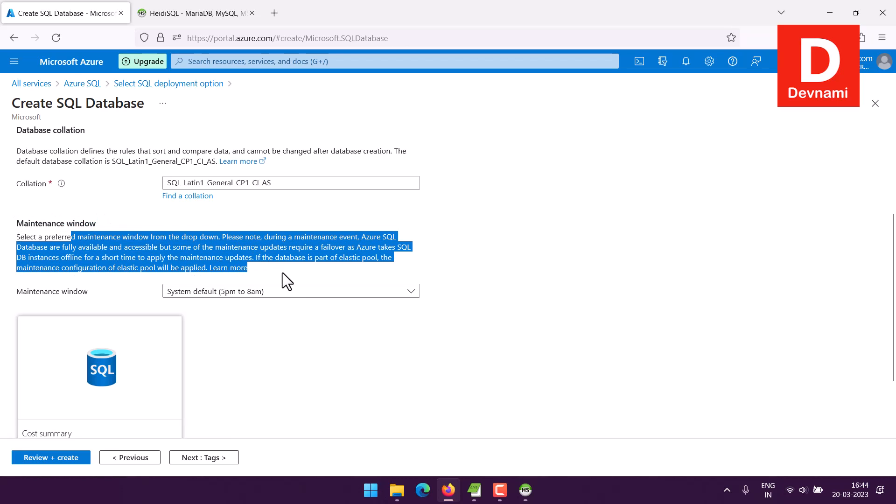
left_click(283, 275)
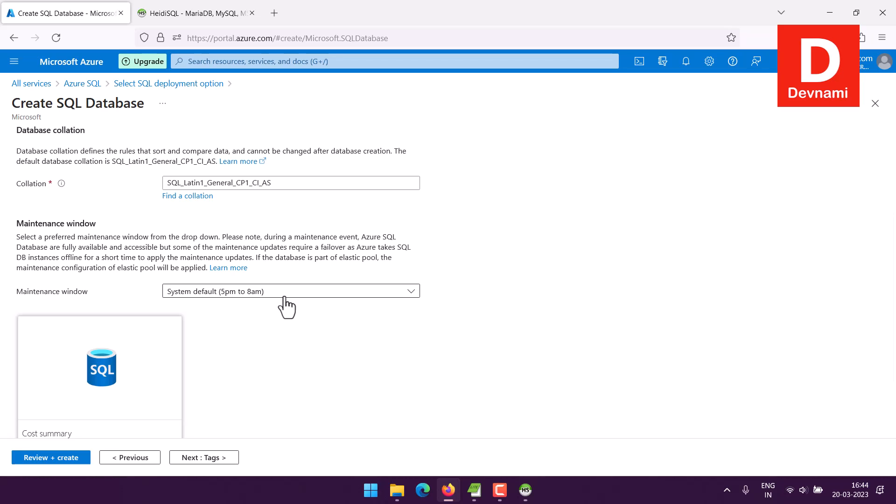
left_click(225, 457)
Leave the tag Name/Value fields empty and go to the Review + create summary (384.63 INR/month).
left_click(173, 216)
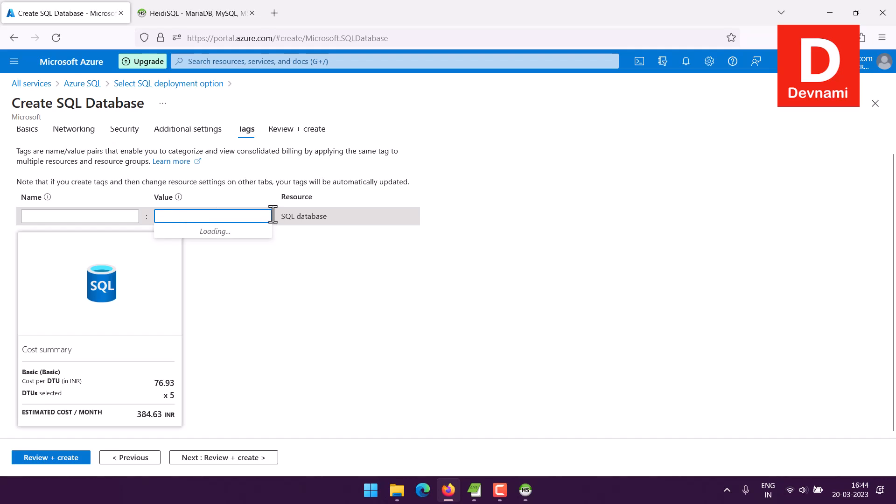
left_click(255, 189)
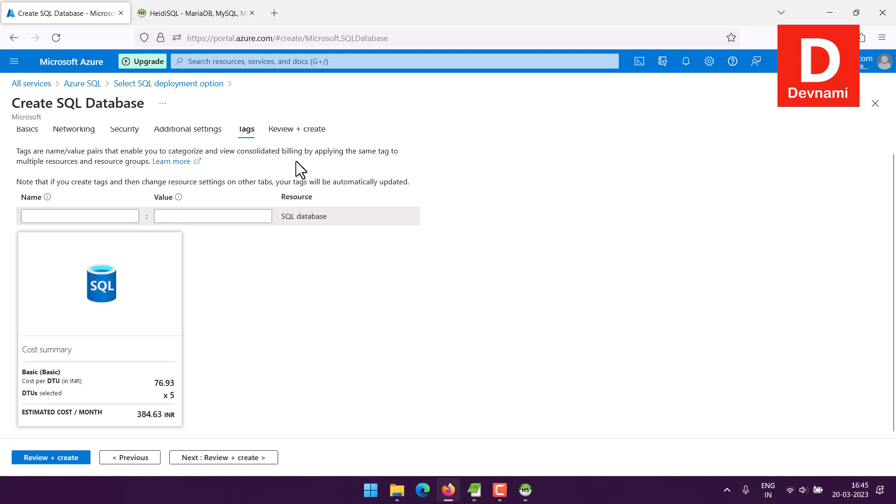
left_click(277, 134)
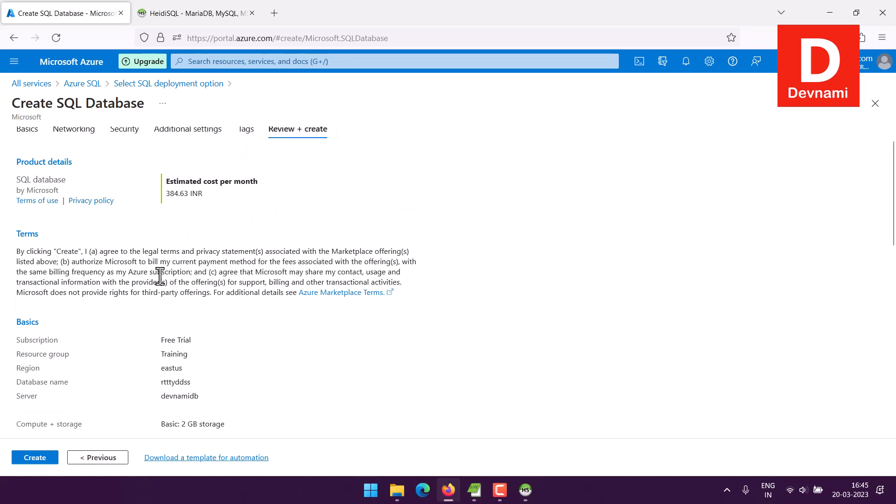
Look over the review summary without creating, then return to the Azure SQL list via the breadcrumb.
scroll(240, 260, "down", 10)
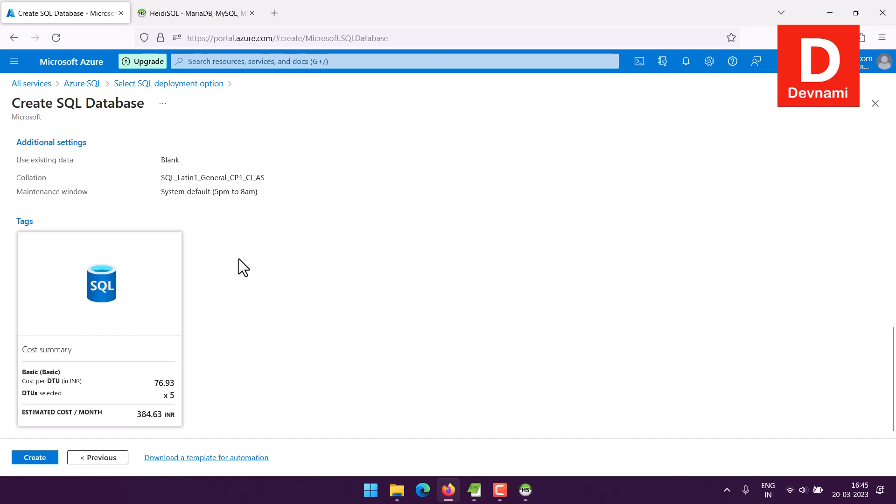
scroll(238, 260, "up", 10)
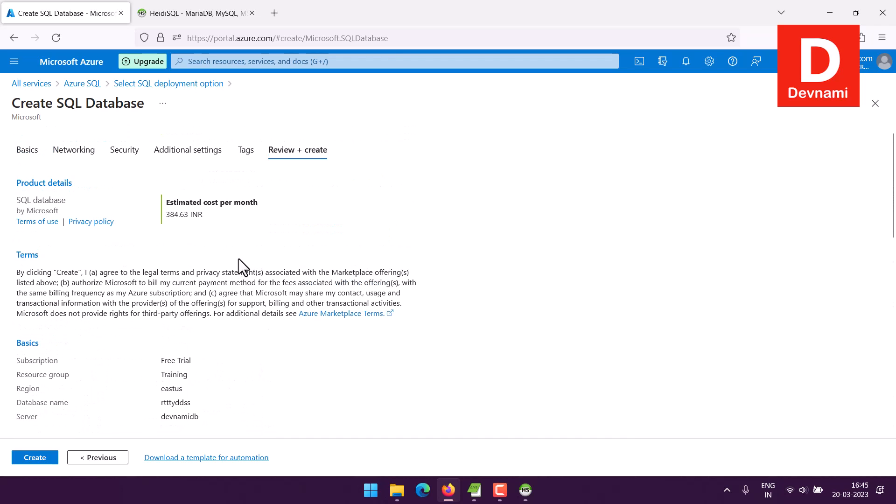
left_click(78, 84)
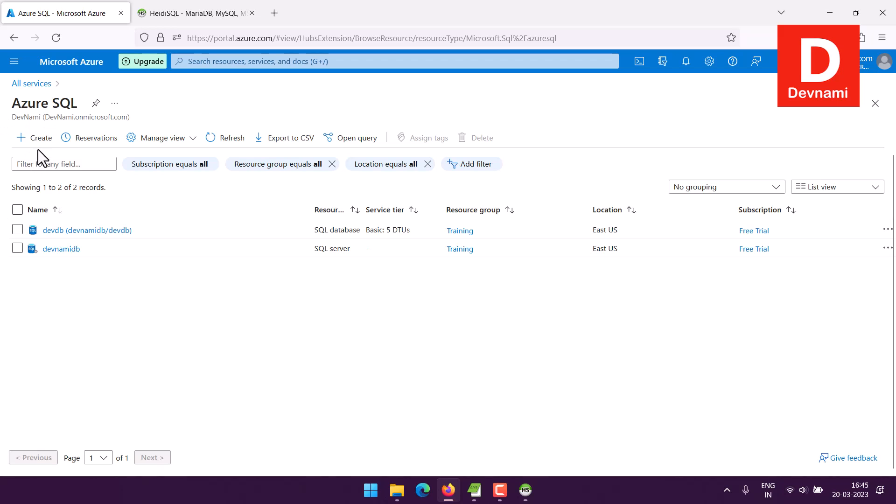
Open devdb, copy its server name devnamidb.database.windows.net, and switch to HeidiSQL's session manager.
left_click(113, 232)
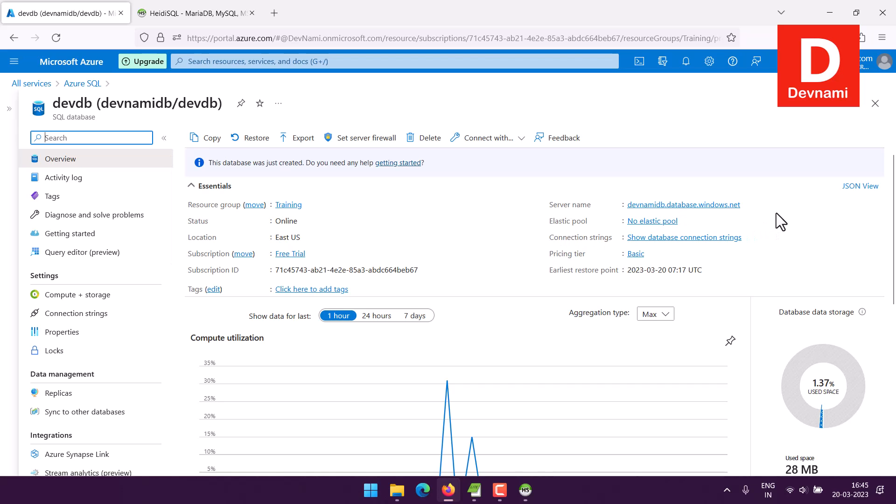
left_click(747, 204)
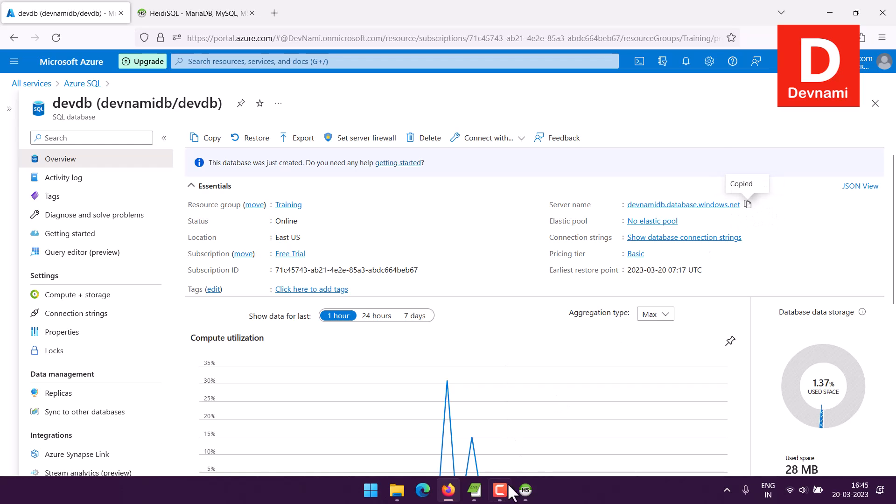
left_click(525, 489)
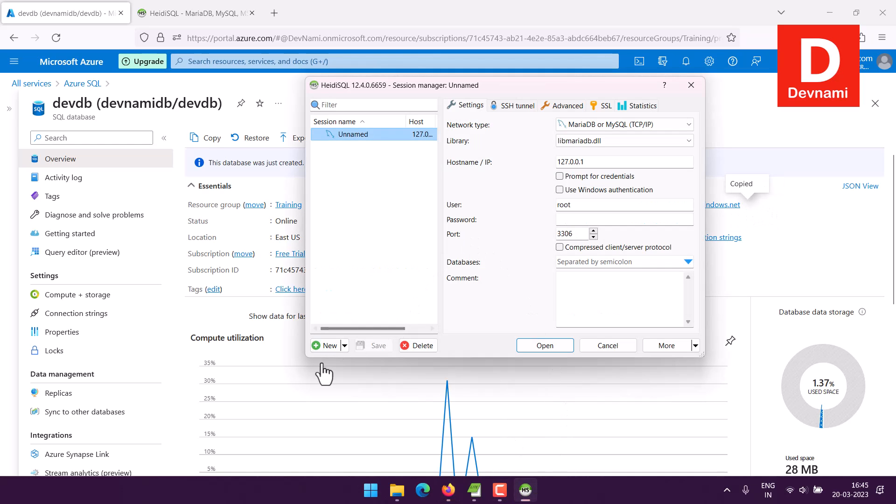
Delete the extra Unnamed-1 session and confirm the deletion.
left_click(327, 345)
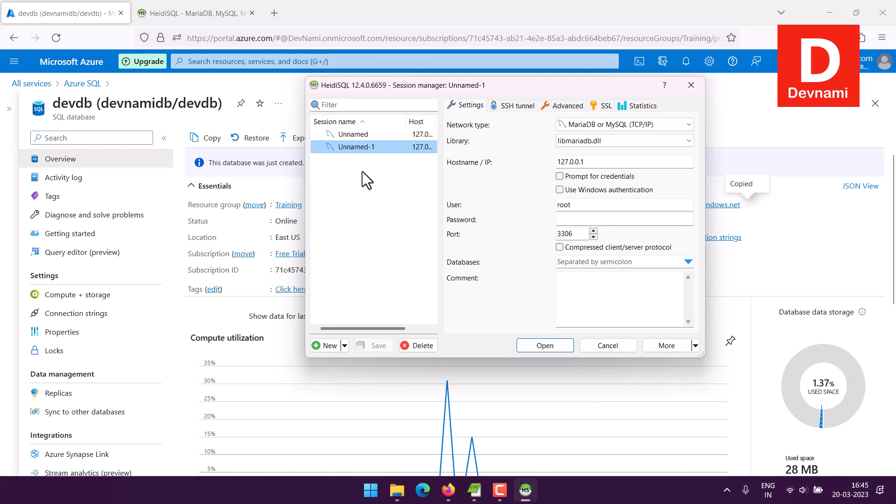
right_click(353, 149)
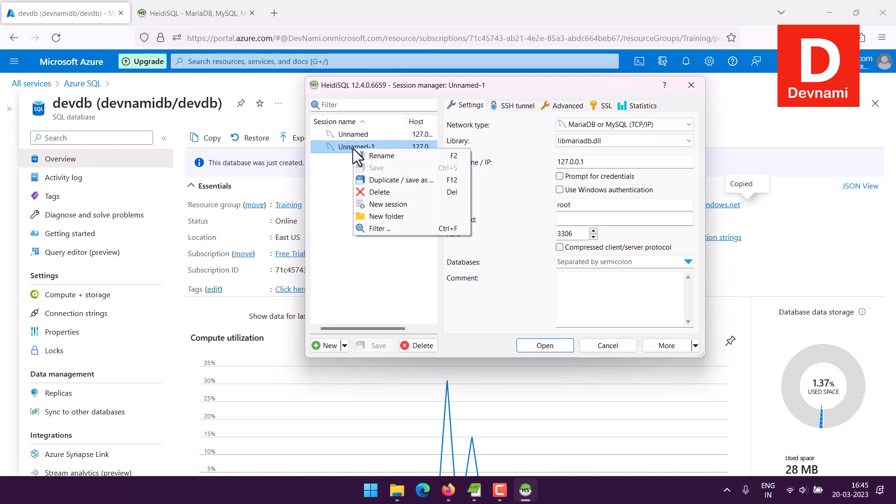
left_click(378, 192)
left_click(472, 240)
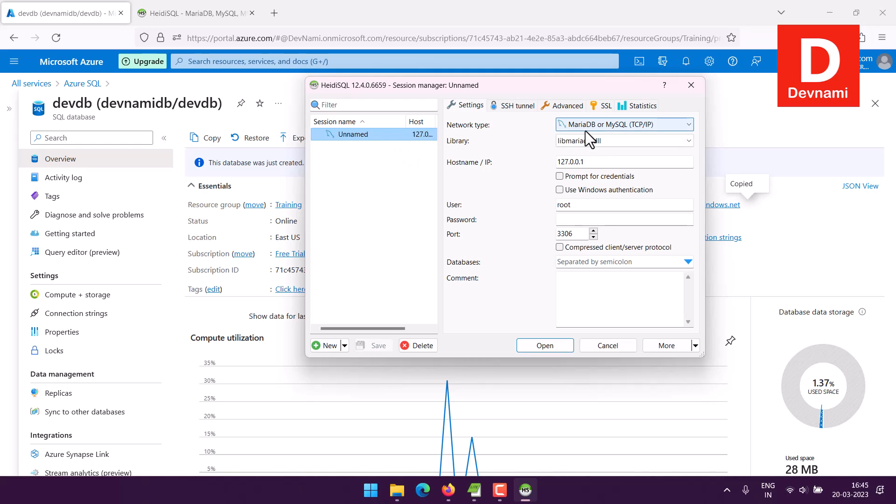
Replace the 127.0.0.1 hostname with the pasted devnamidb.database.windows.net server name.
left_click_drag(574, 162, 449, 160)
key("ctrl+v")
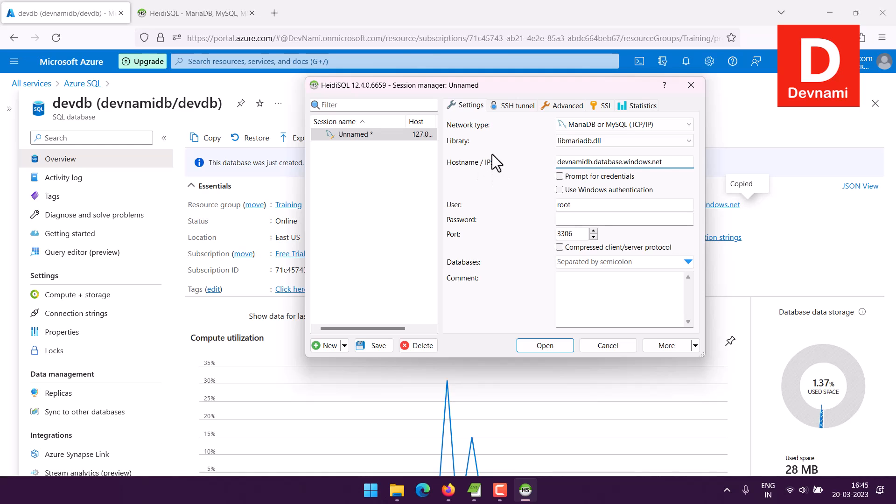
left_click(624, 126)
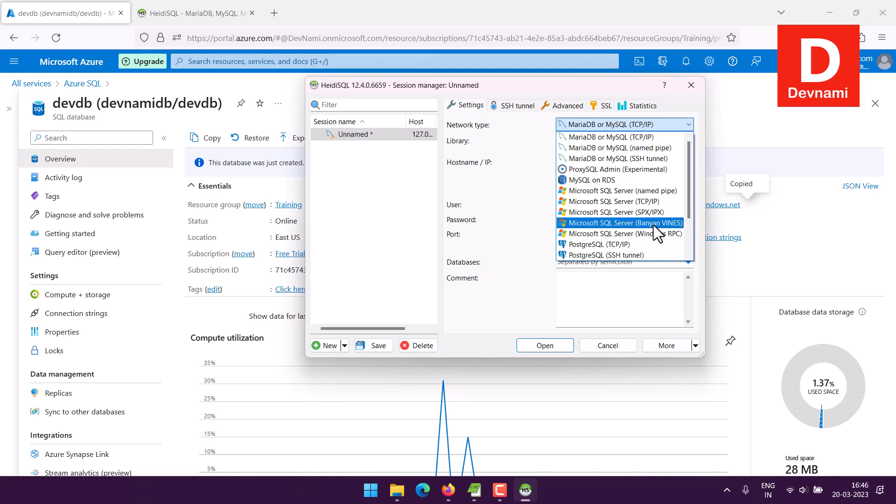
Set Network type to Microsoft SQL Server (TCP/IP) and the library to SQLOLEDB.
left_click(611, 204)
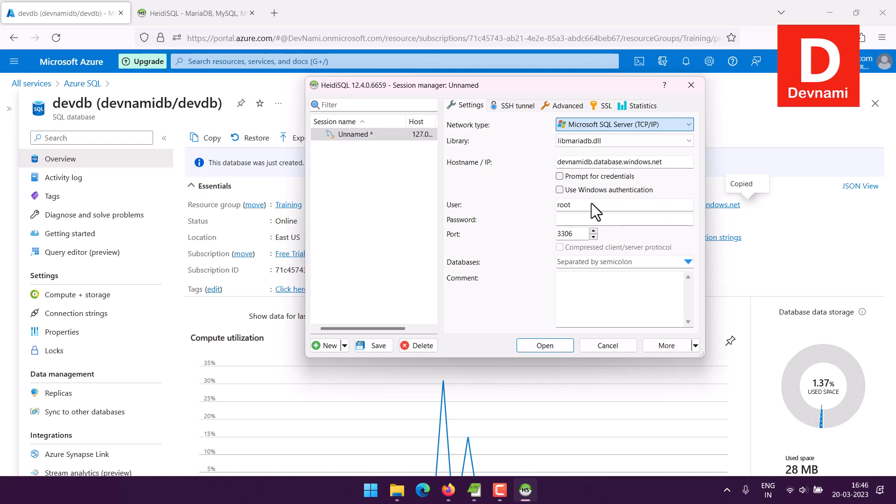
left_click(576, 139)
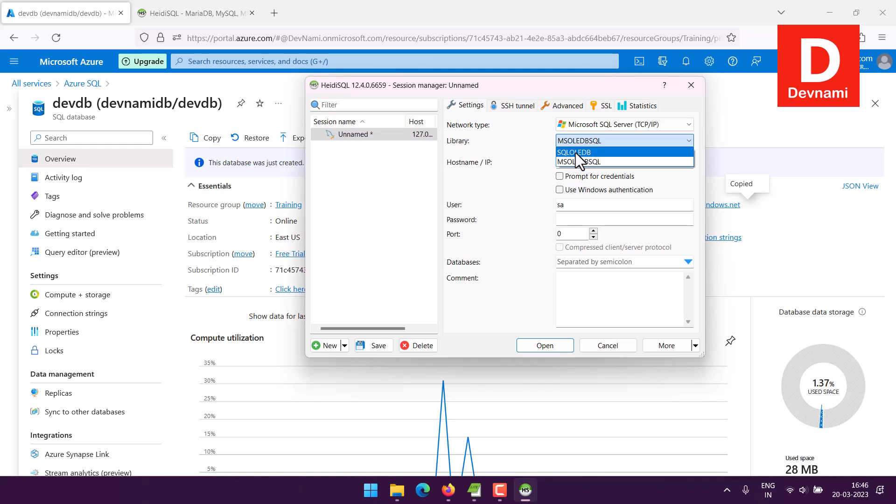
left_click(546, 142)
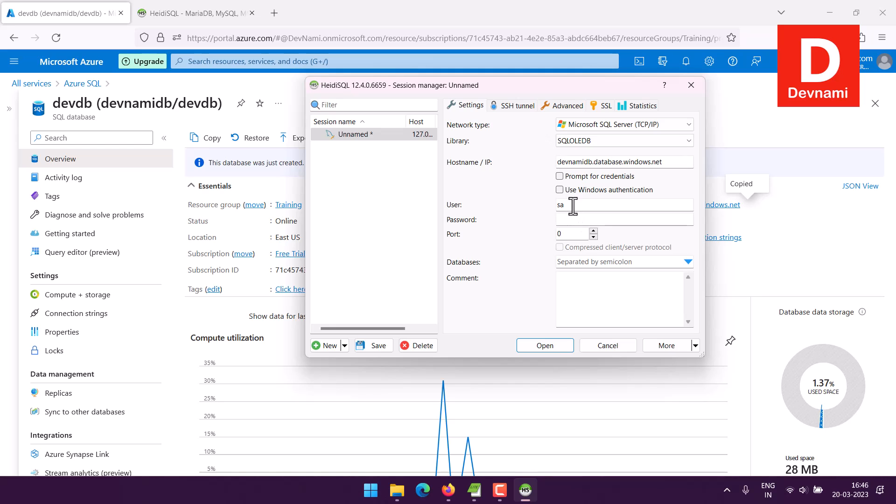
Replace the default sa user with the login's user name and paste the login password.
left_click_drag(572, 206, 533, 201)
type("mahesh")
left_click(591, 218)
left_click(814, 491)
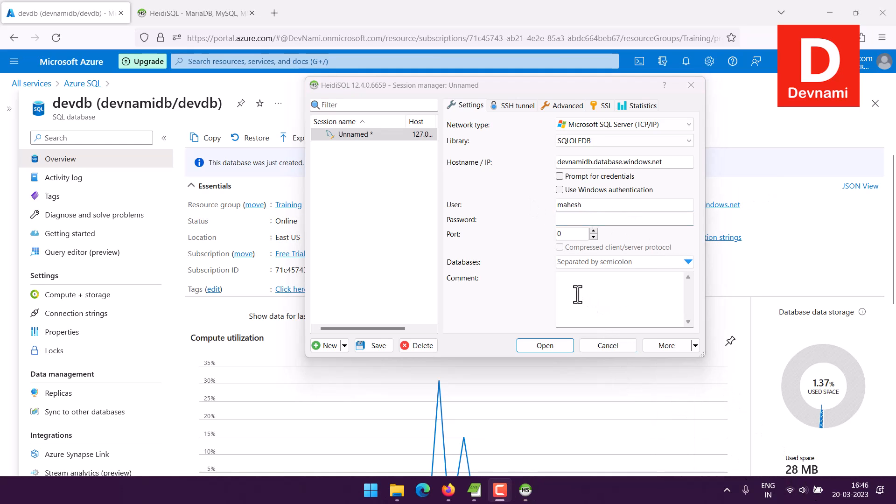
left_click(567, 219)
key("ctrl+v")
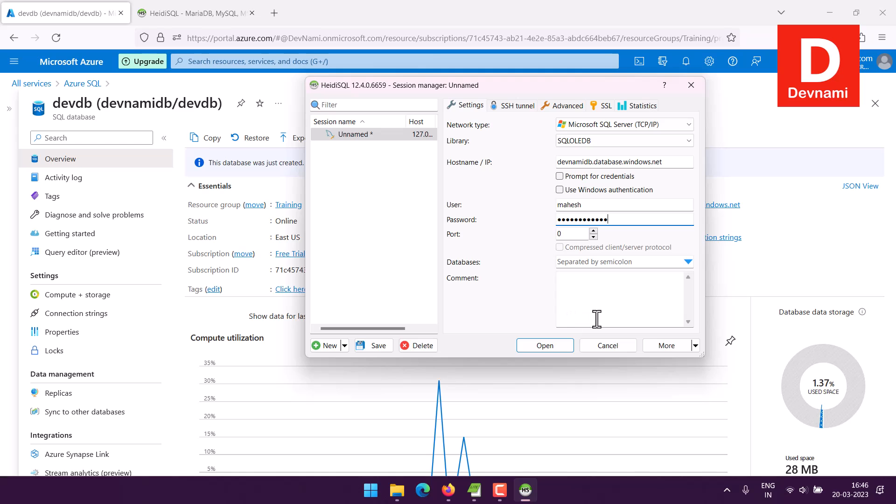
Connect with Open, accept the SQLOLEDB insecure TLS 1.0 warning, and reach the save-modifications prompt.
left_click(544, 345)
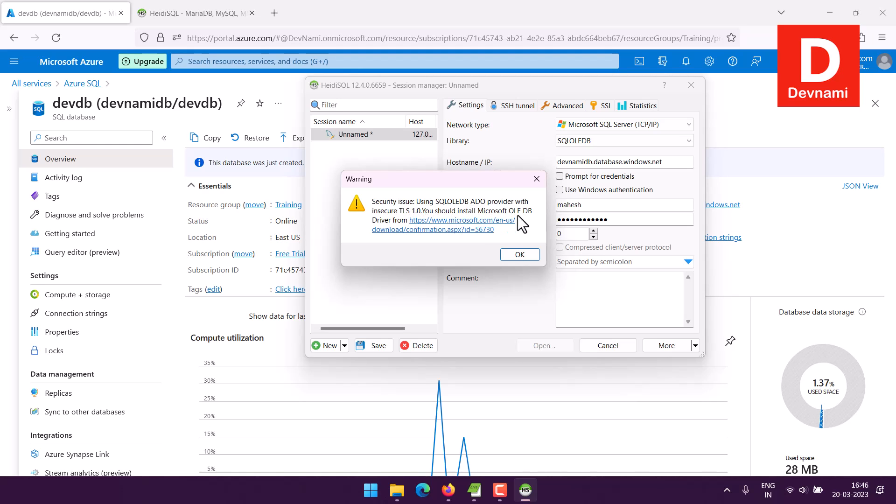
left_click(525, 256)
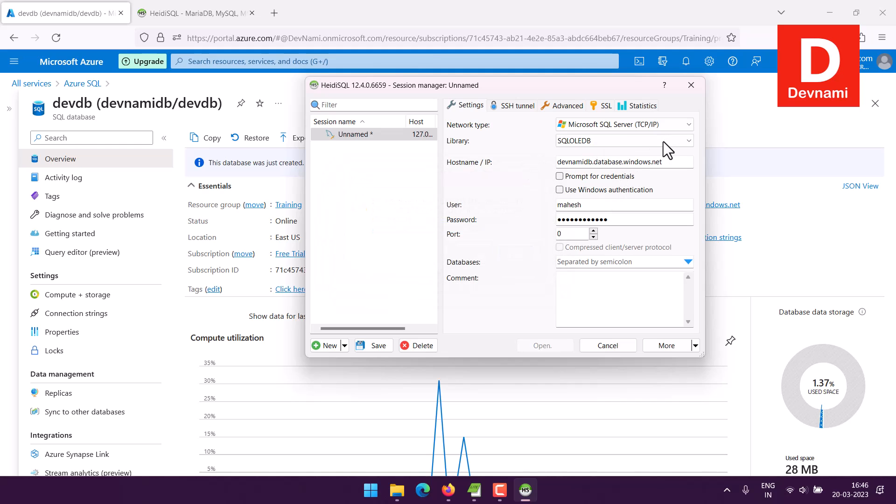
left_click(625, 146)
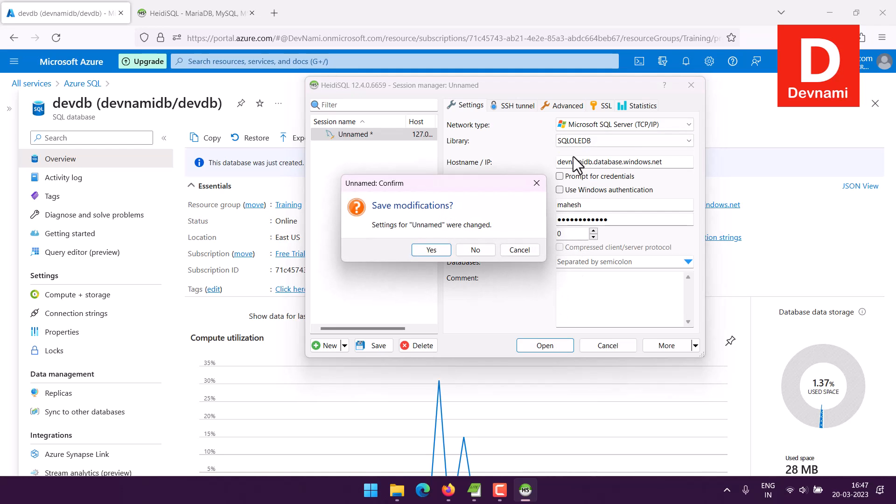
Connect without saving session changes, maximize HeidiSQL, and try opening devdb, dismissing SQL Error 40508.
left_click(491, 250)
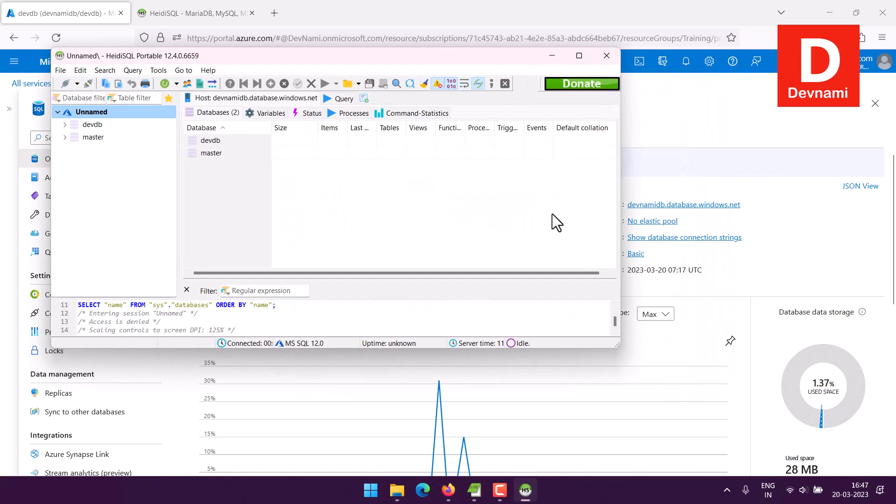
double_click(435, 59)
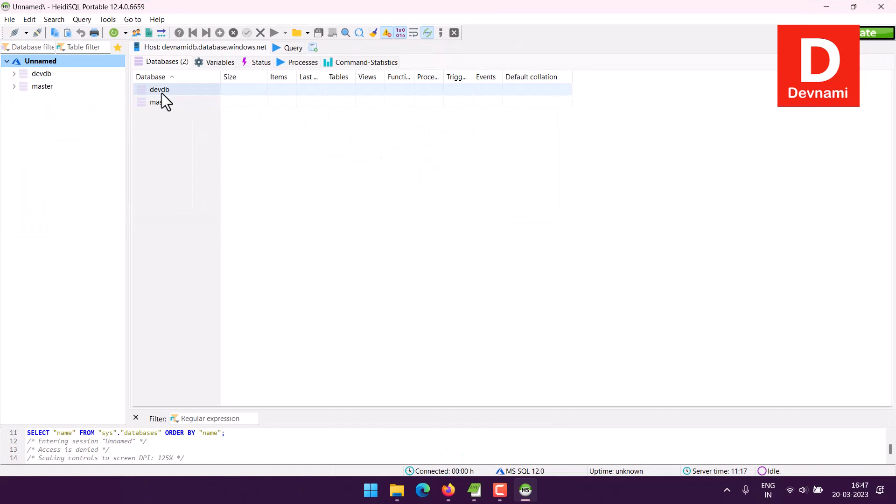
left_click(19, 75)
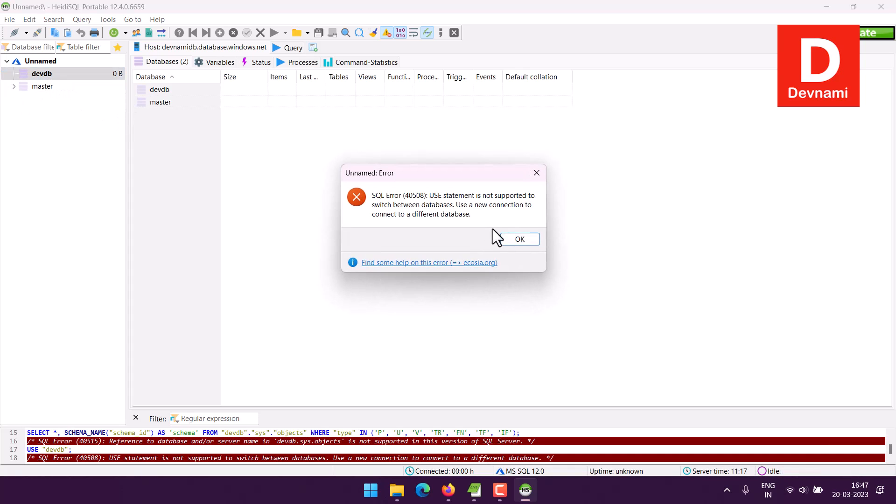
left_click(520, 239)
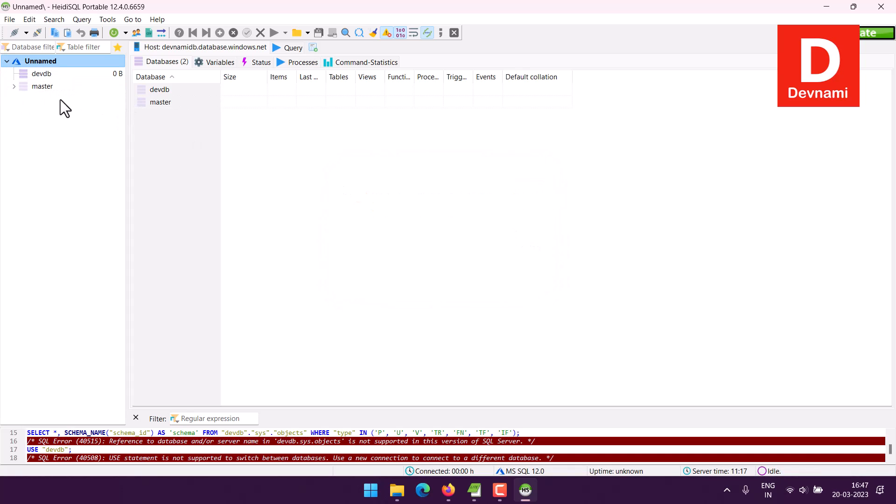
Browse master's objects, then retry devdb twice, dismissing each SQL Error 40508, and check the SQL log.
left_click(14, 87)
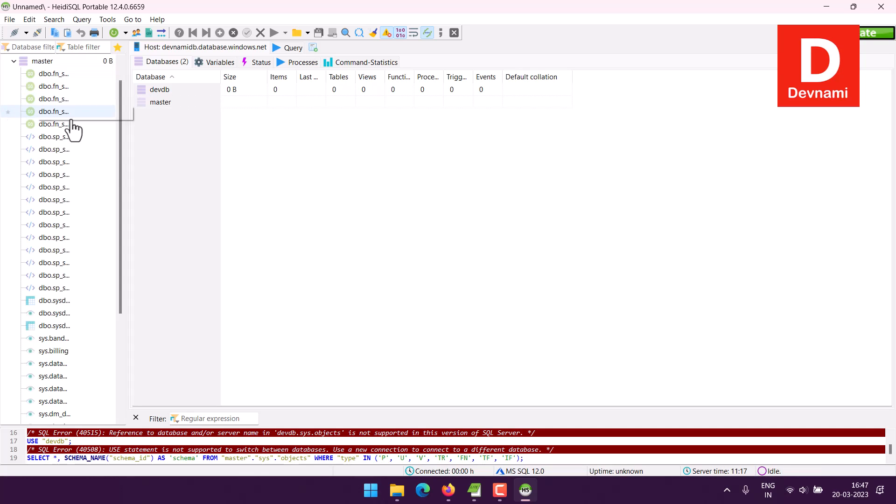
scroll(74, 127, "down", 5)
scroll(83, 125, "up", 6)
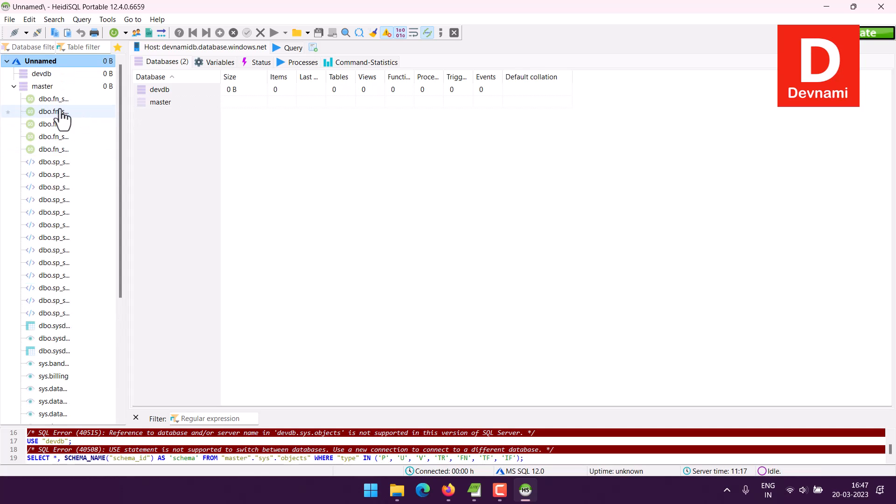
left_click(14, 87)
double_click(157, 92)
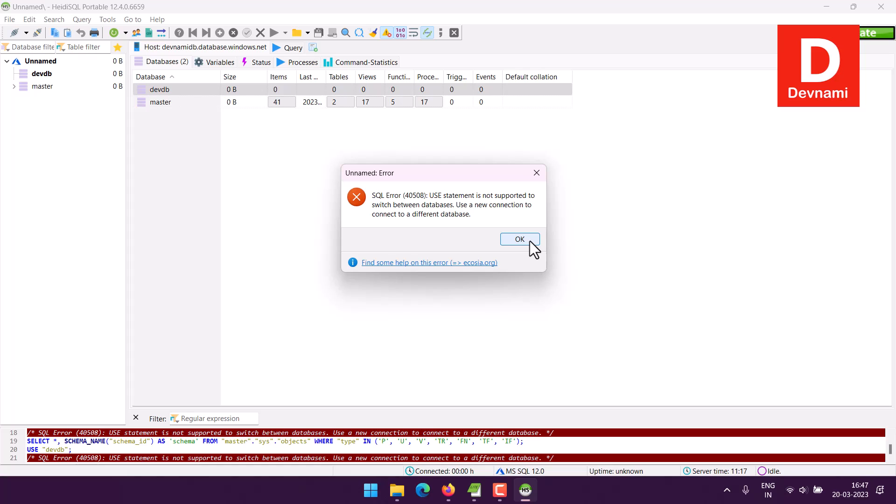
left_click(530, 241)
left_click(42, 74)
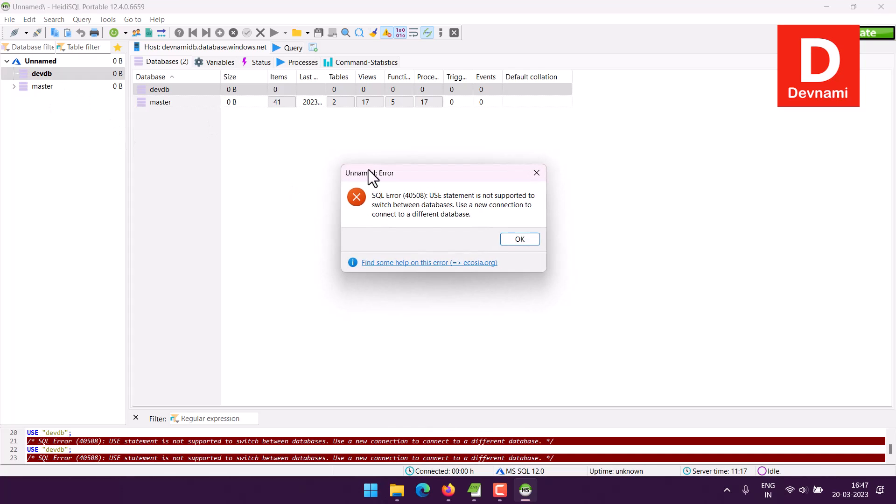
left_click(525, 240)
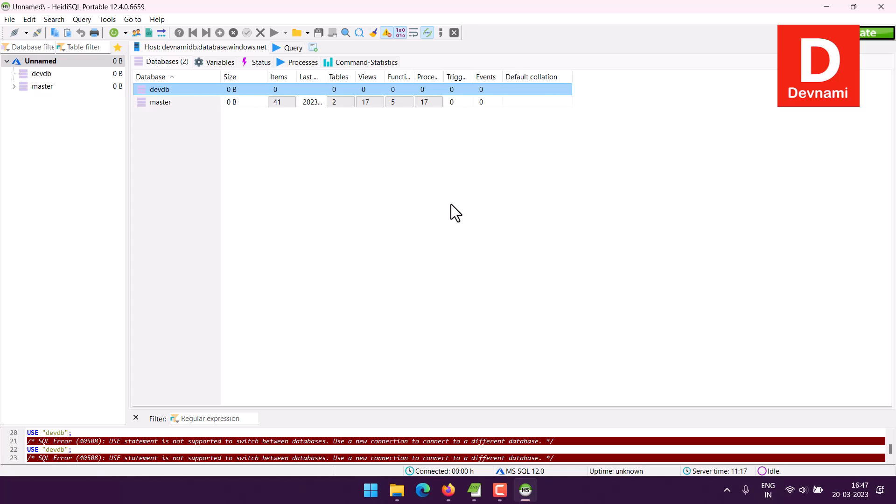
left_click(293, 430)
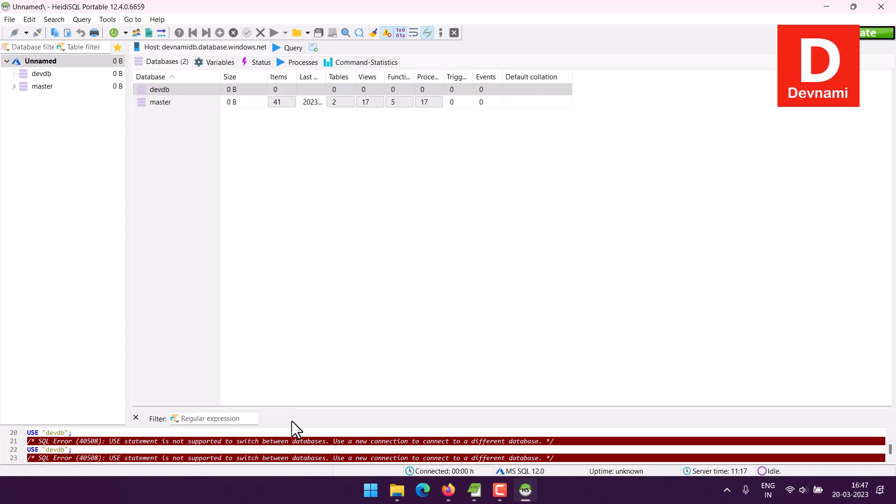
Enlarge the SQL log to inspect the USE "devdb" line and widen the Last modification column.
left_click_drag(290, 416, 294, 283)
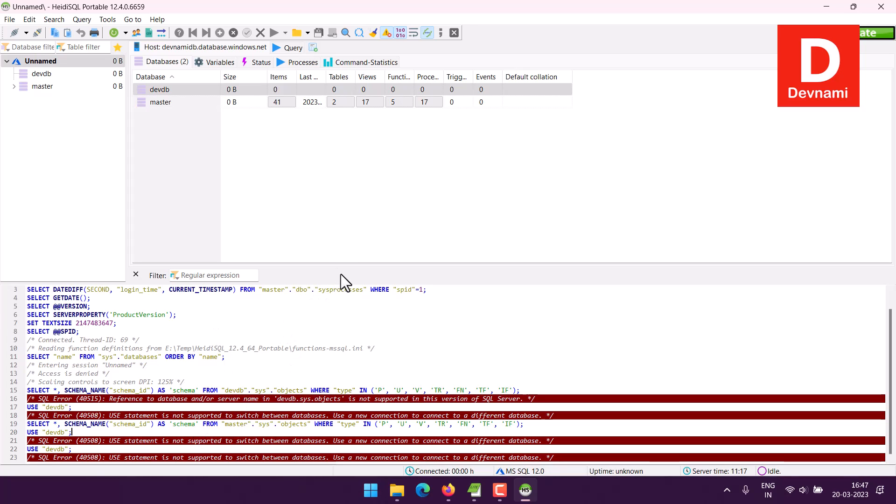
left_click(91, 448)
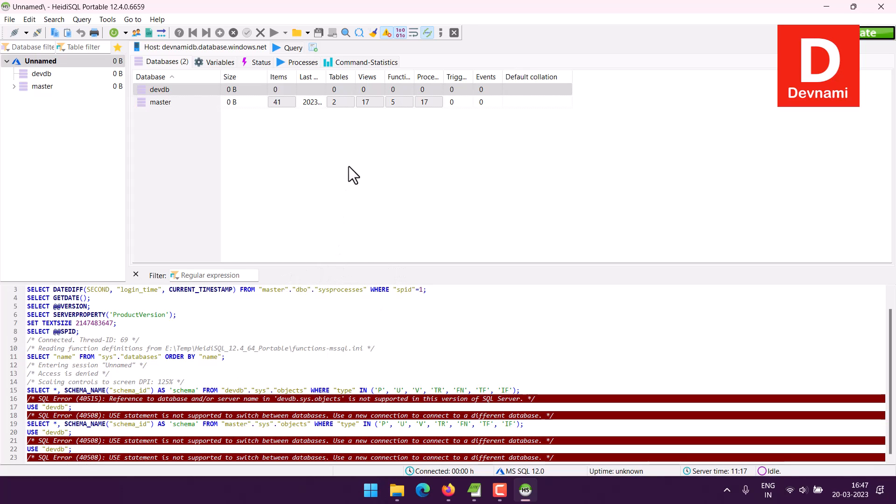
left_click_drag(325, 74, 374, 73)
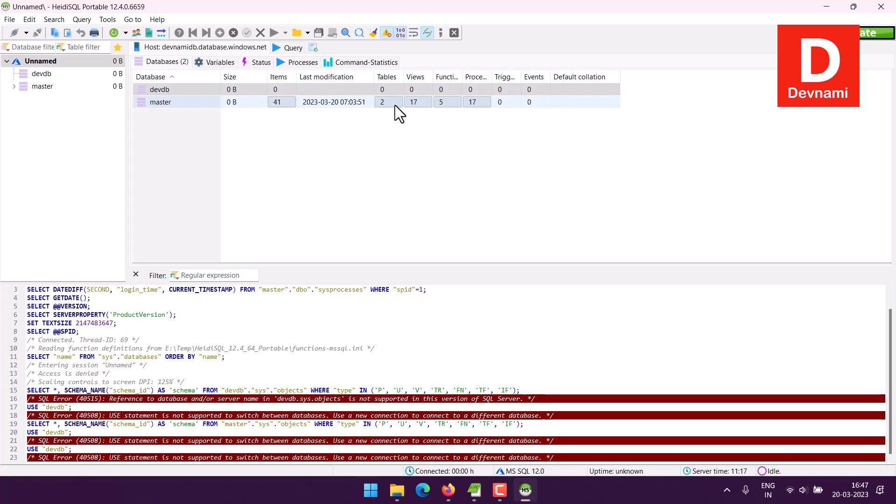
Expand master to review its 41 objects, collapse it again, and dismiss the database-list context menu.
left_click(14, 86)
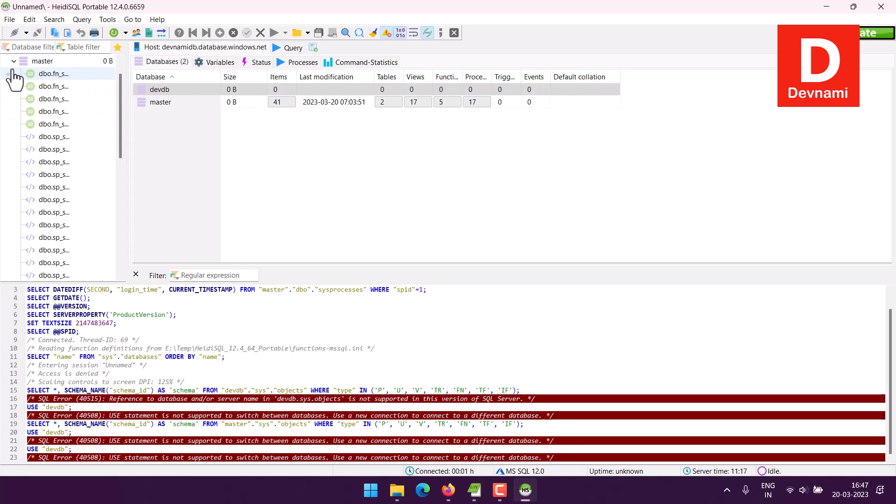
scroll(106, 121, "down", 10)
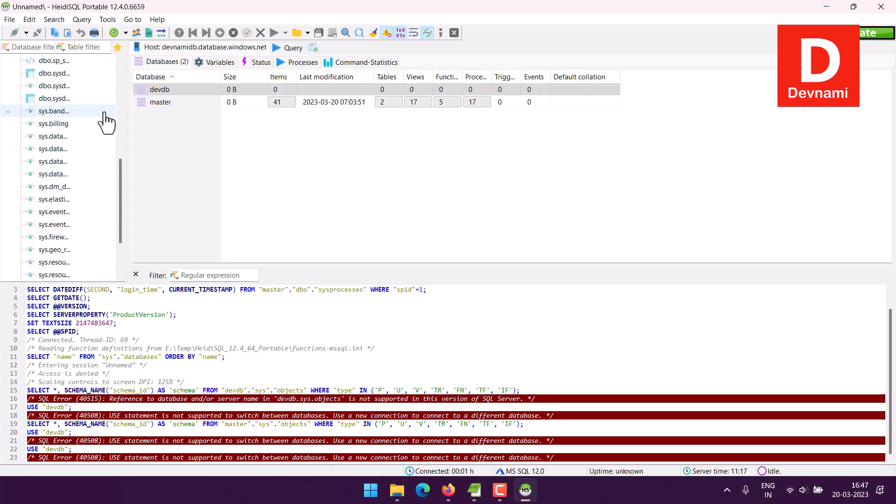
scroll(104, 120, "up", 10)
left_click(14, 86)
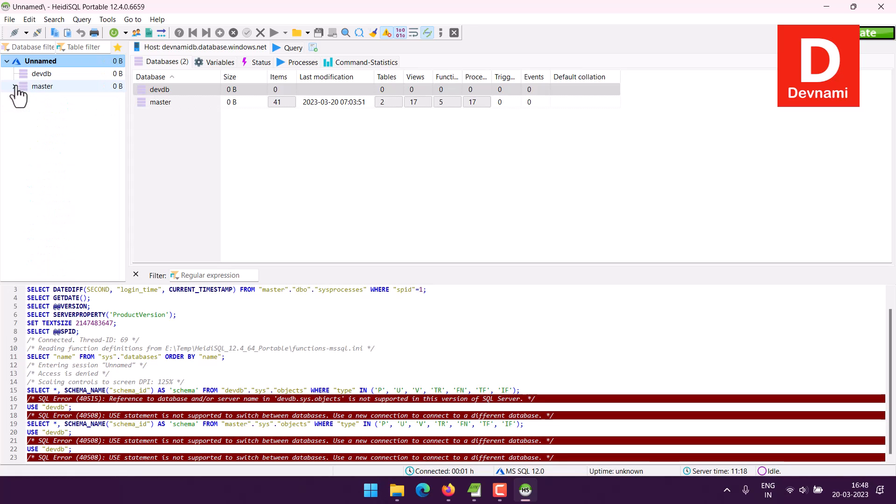
right_click(257, 142)
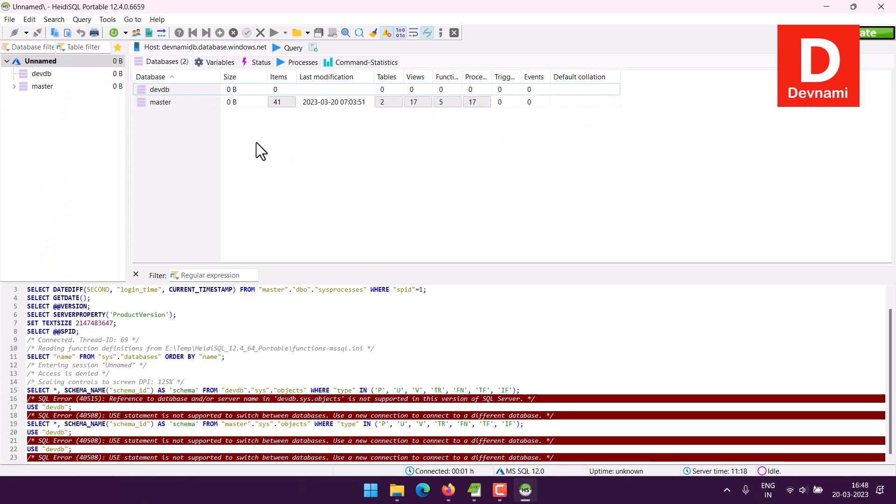
left_click(220, 139)
Open a new Query #2 tab, enlarge its editor area, then close that tab again.
left_click(80, 20)
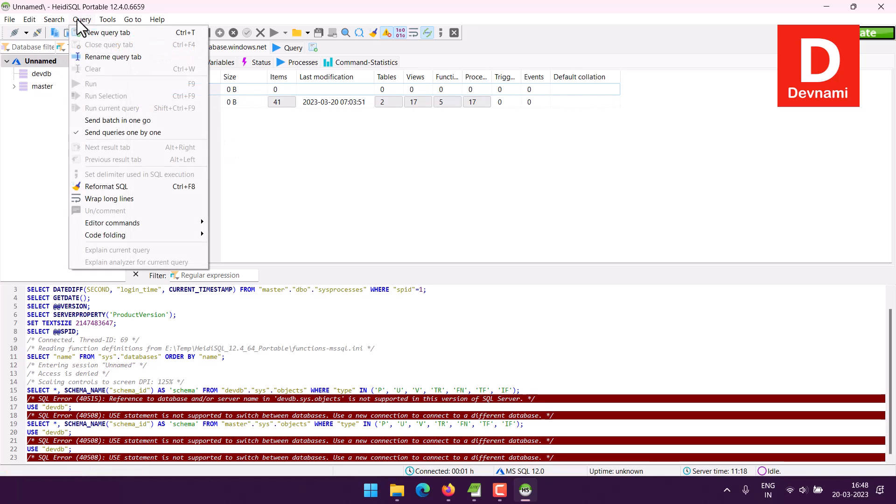
left_click(107, 33)
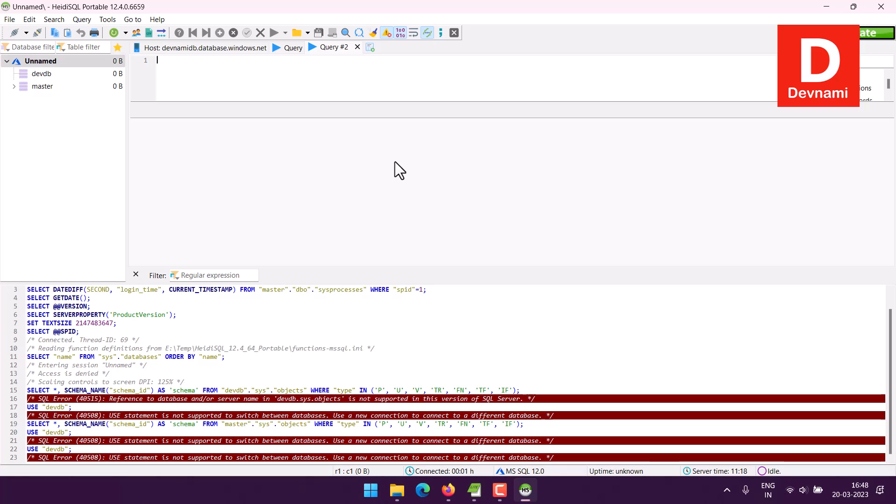
left_click_drag(459, 103, 451, 191)
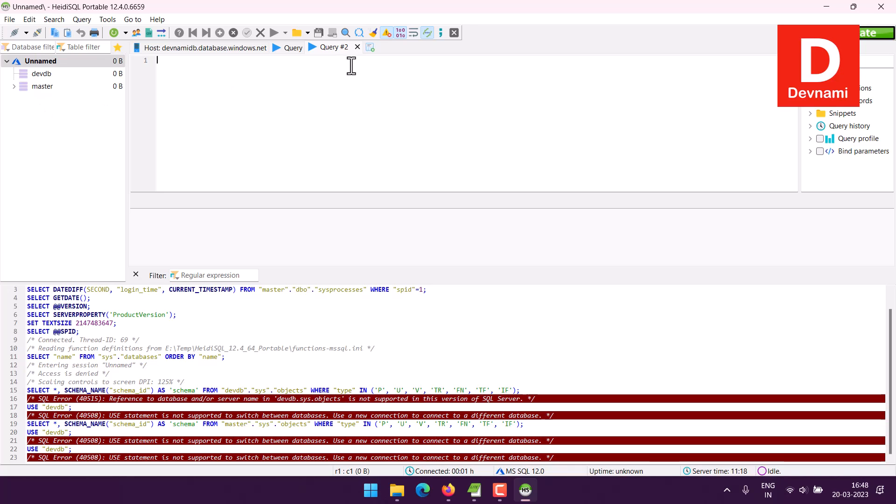
left_click(357, 47)
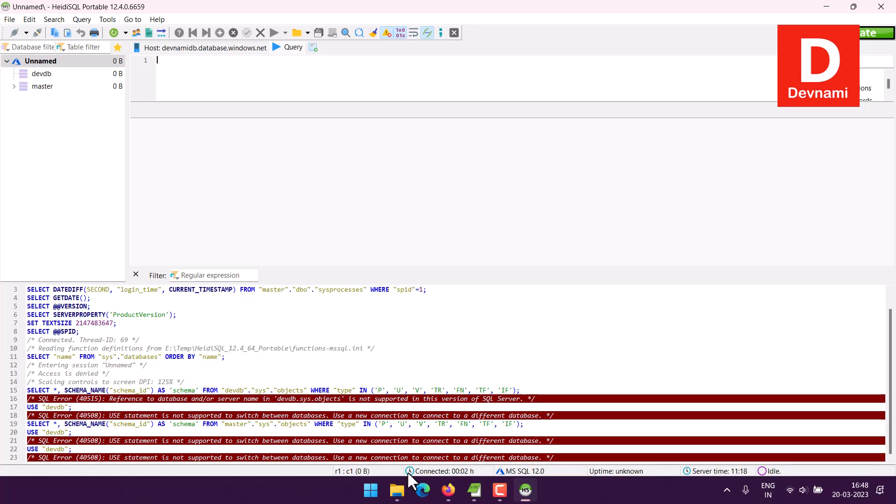
Open devdb's Query editor (preview) in Firefox and log in with the pasted SQL password.
left_click(448, 489)
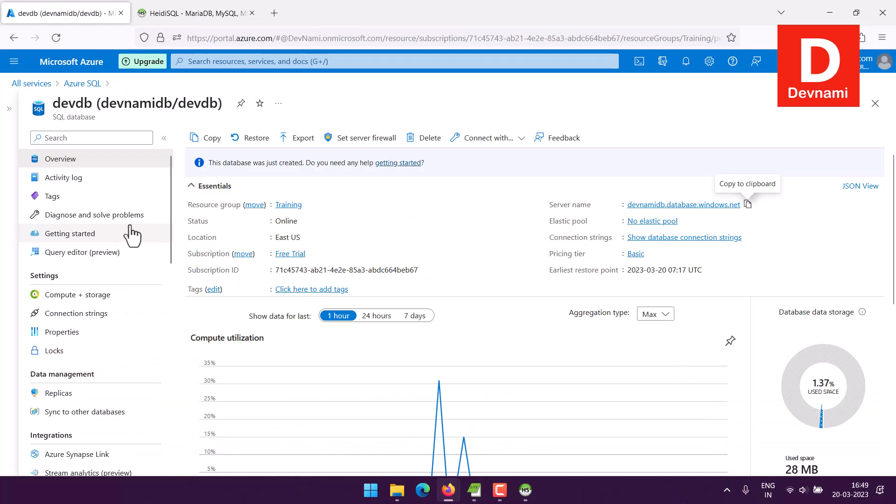
scroll(140, 223, "down", 4)
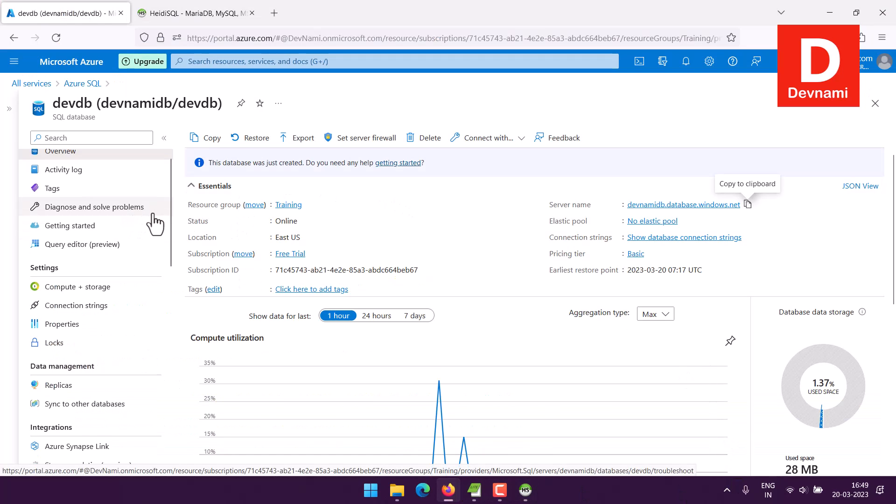
scroll(152, 222, "up", 4)
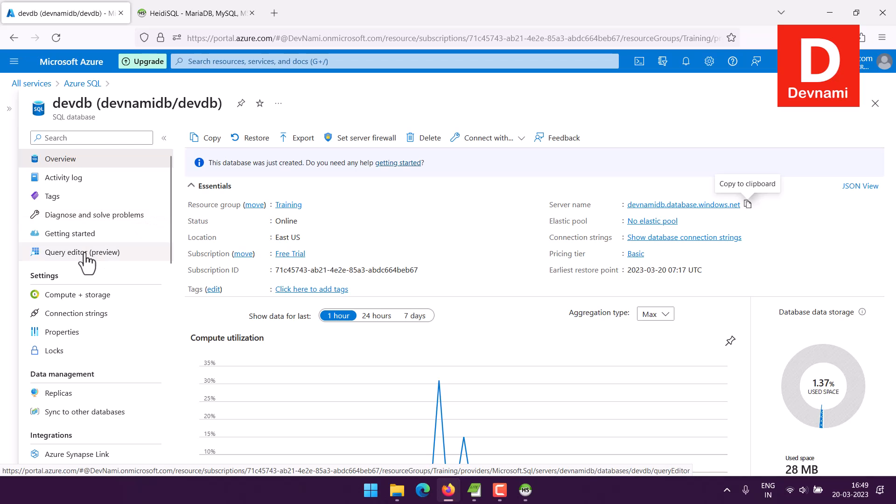
left_click(56, 253)
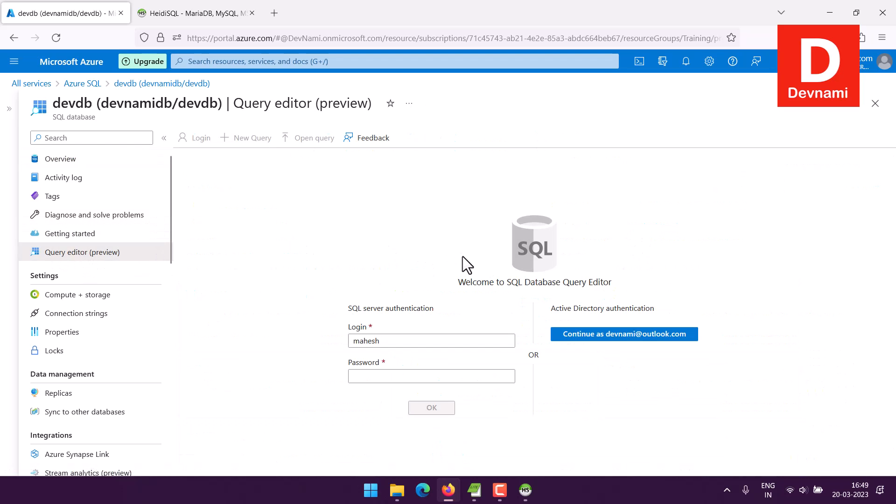
left_click(356, 375)
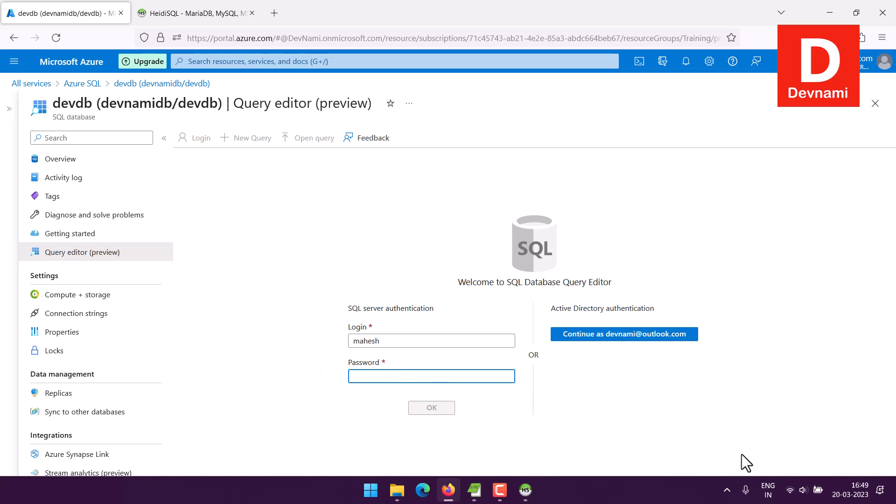
key("ctrl+v")
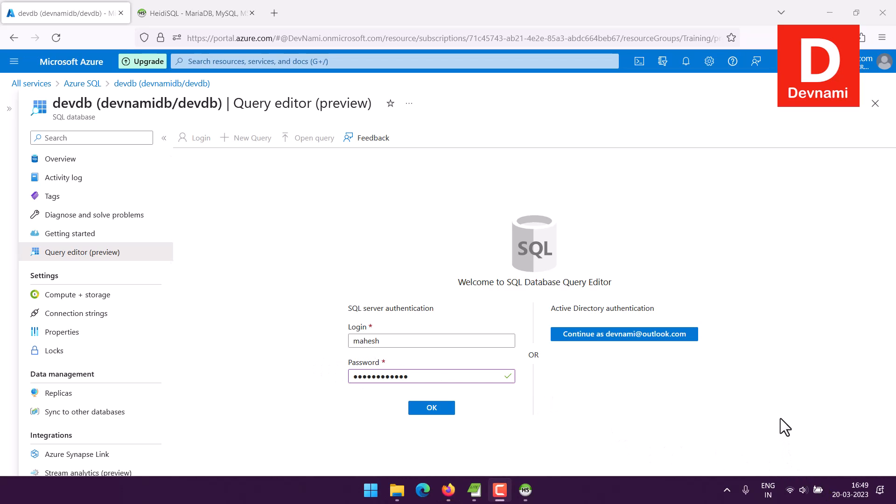
left_click(423, 411)
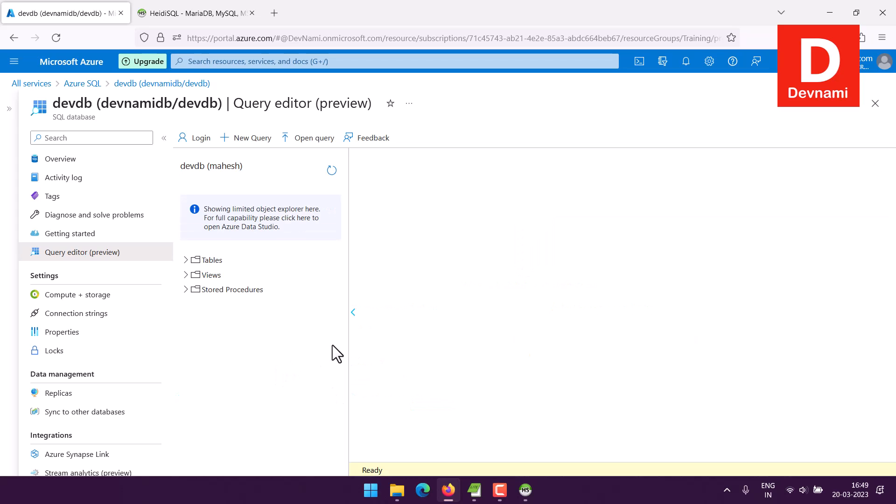
Generate a Select Top Rows query for SalesLT.Address and change its limit from 1000 to 100.
left_click_drag(352, 250, 285, 212)
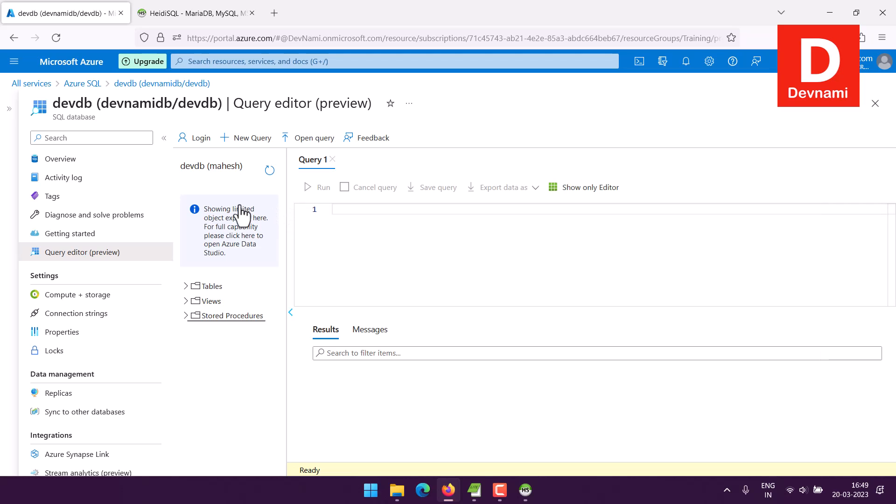
left_click(193, 286)
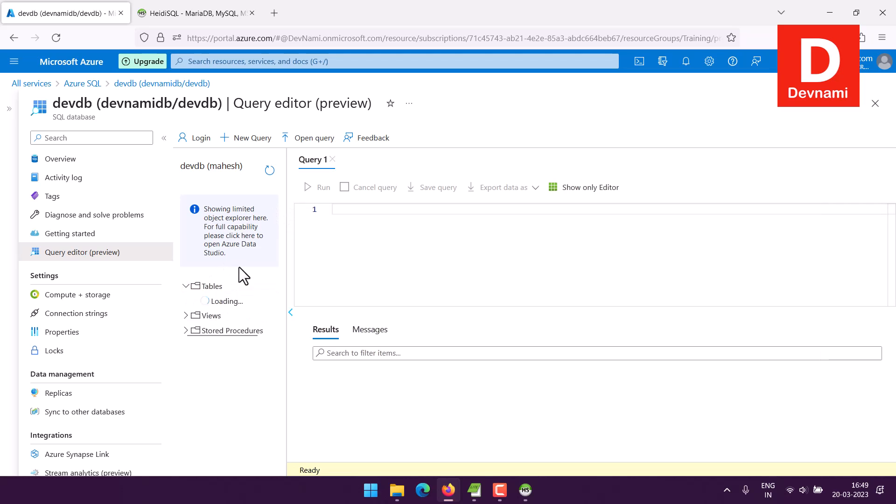
scroll(249, 270, "down", 1)
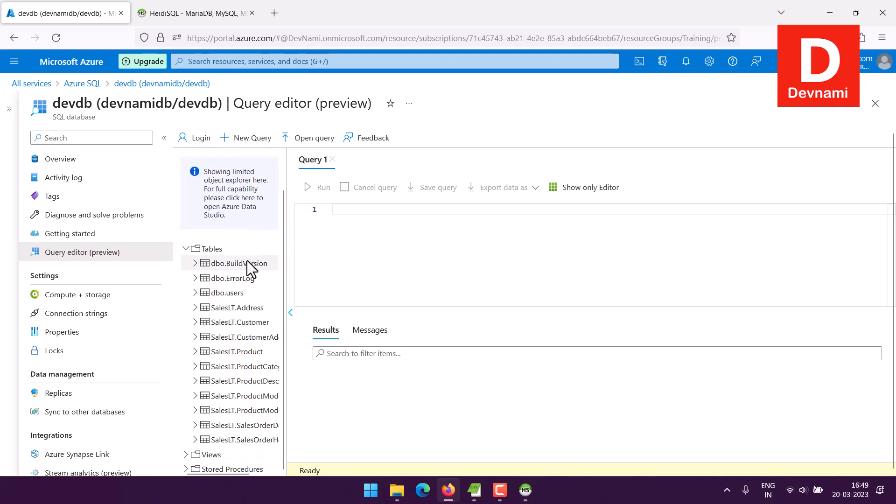
right_click(243, 305)
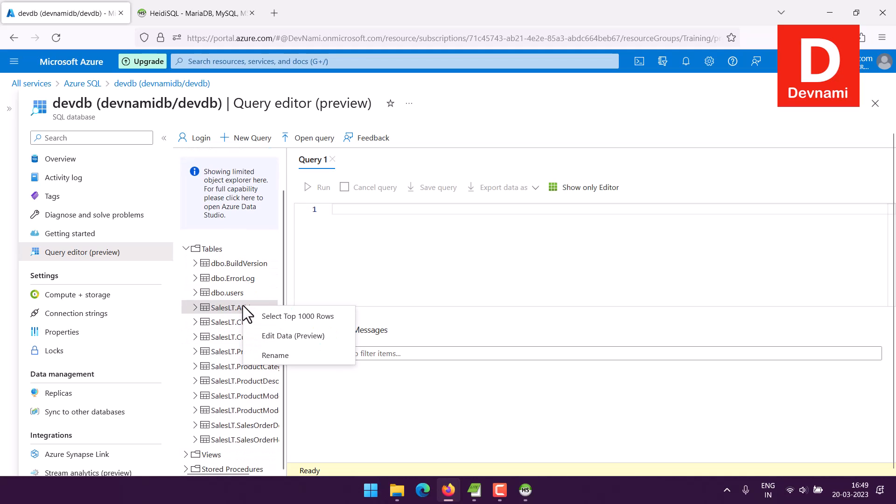
left_click(293, 315)
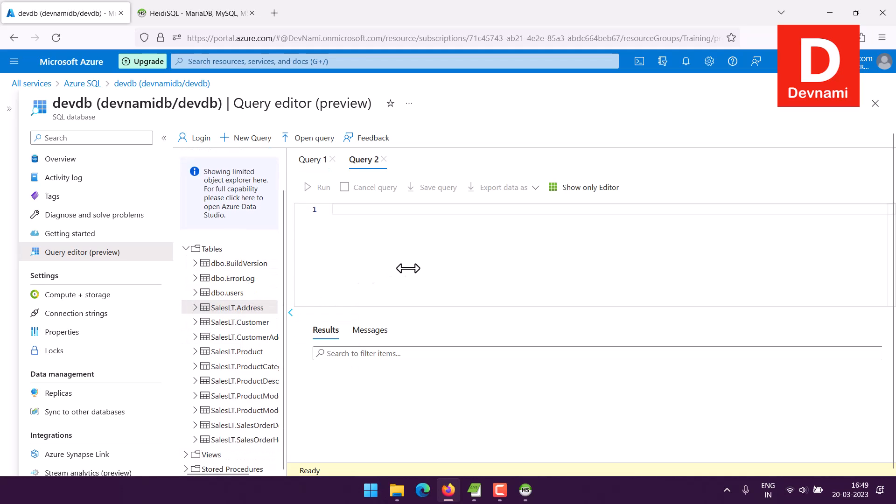
left_click_drag(405, 212, 401, 212)
key("BackSpace")
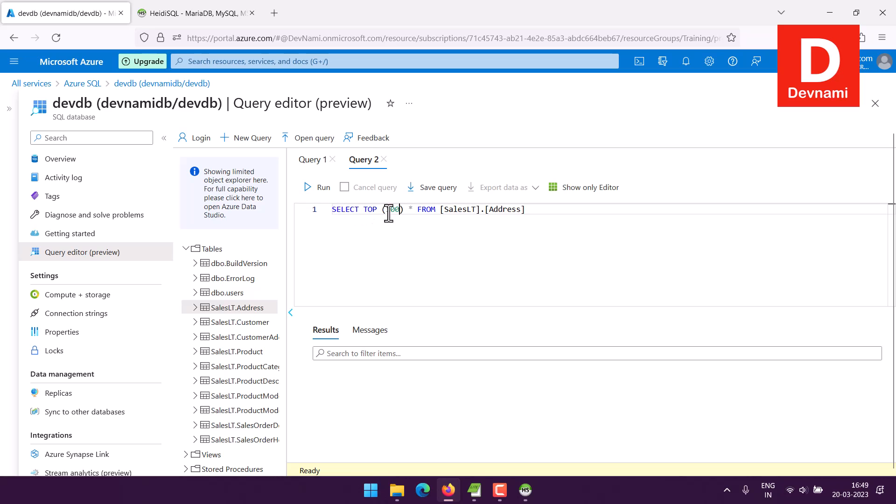
Run the query, review the returned address rows, then return to Overview discarding the unsaved query.
left_click(310, 189)
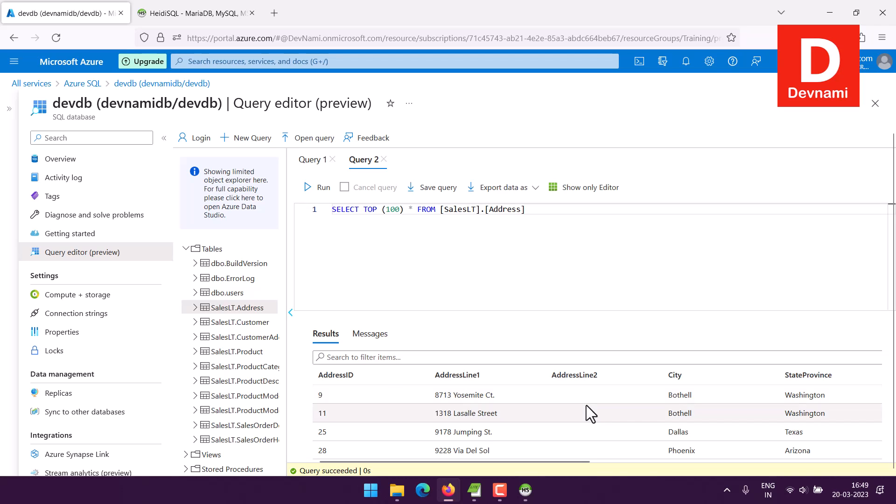
scroll(586, 404, "down", 10)
scroll(585, 400, "down", 6)
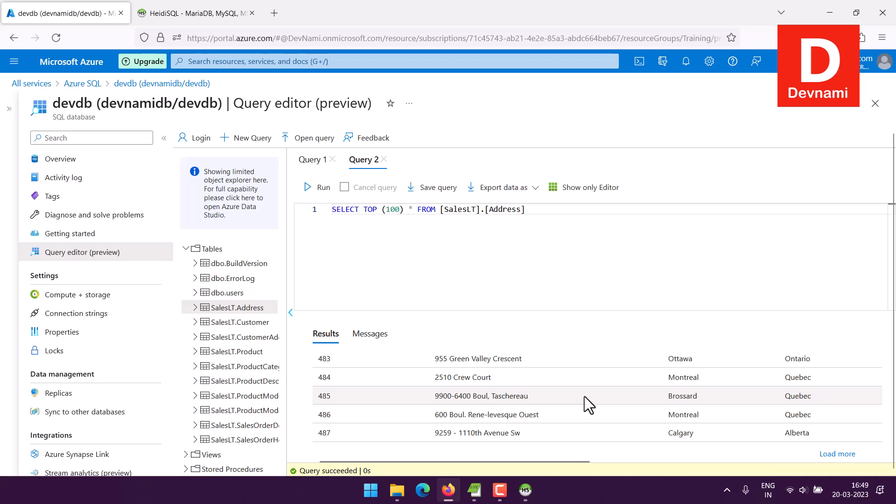
scroll(695, 379, "up", 4)
scroll(695, 379, "up", 10)
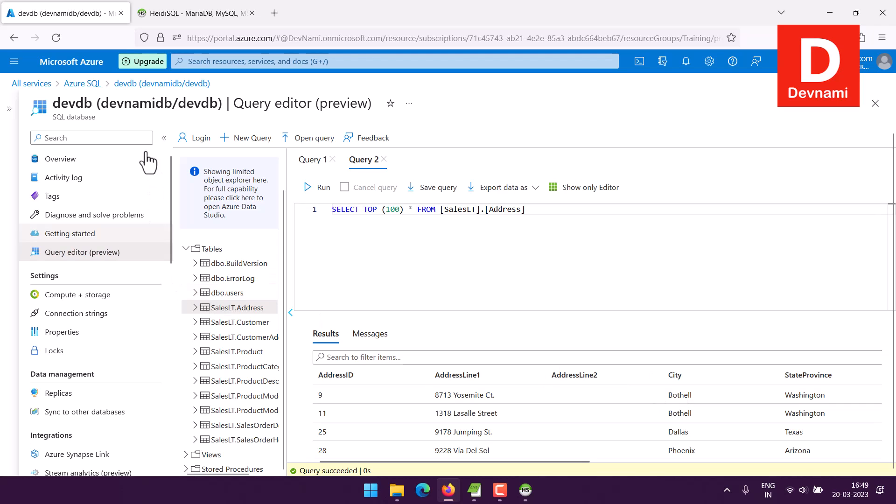
left_click(115, 159)
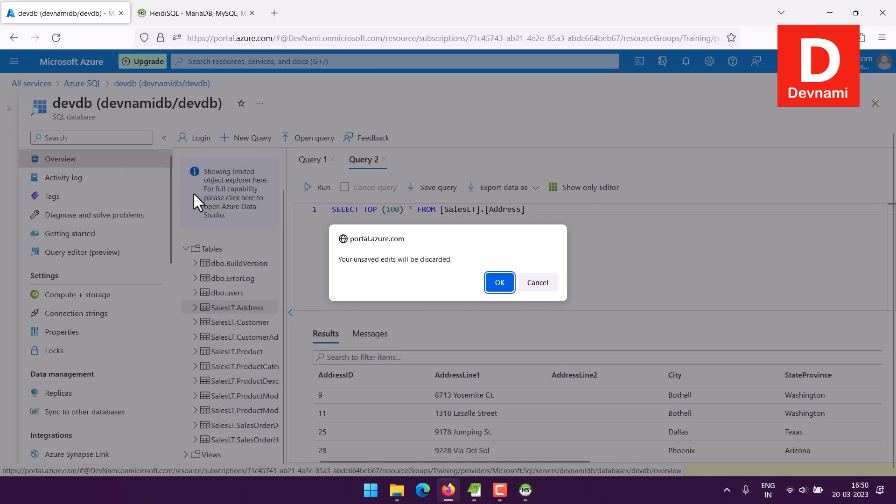
left_click(499, 282)
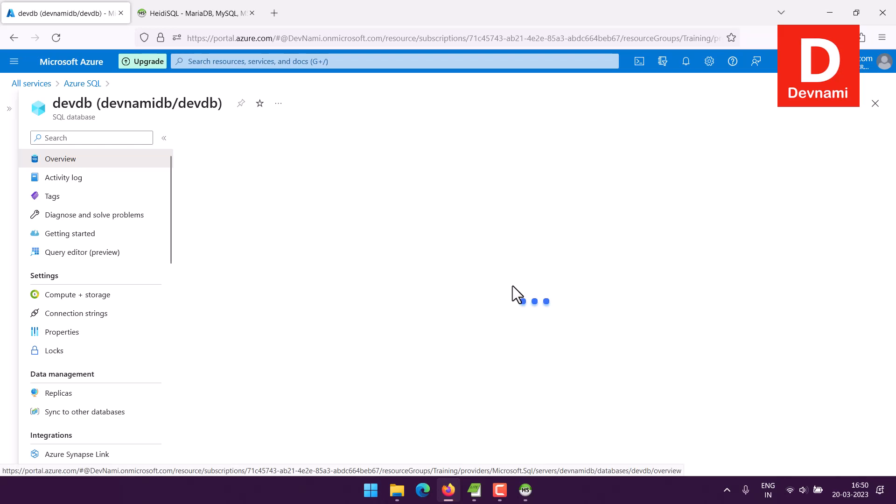